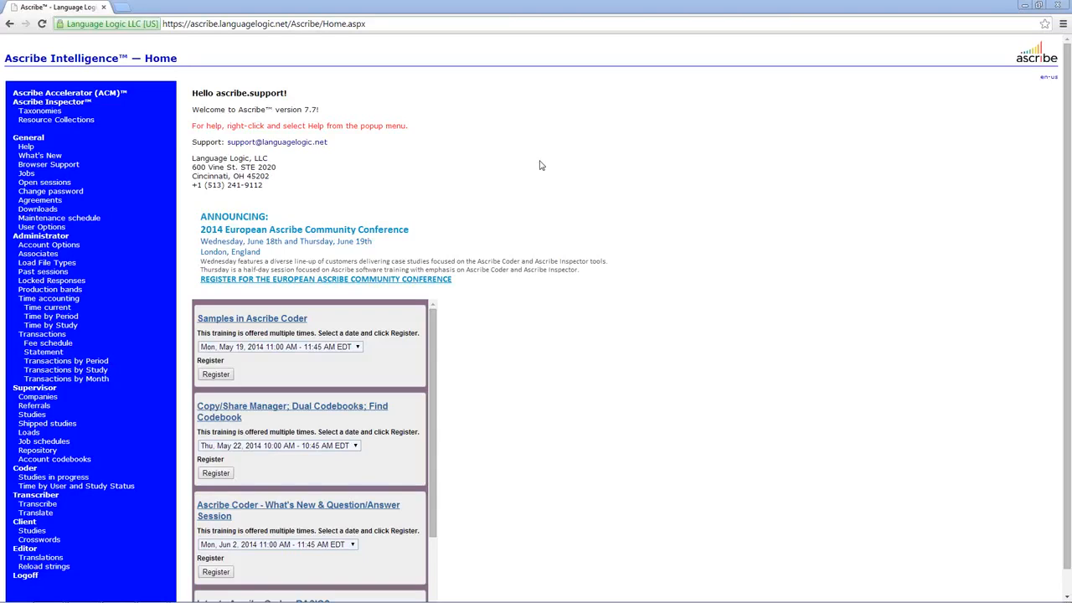
# Open the supervisor's studies list and show the questions of the study "Ascribe Coder Webinar May".
pyautogui.rightClick(481, 157)
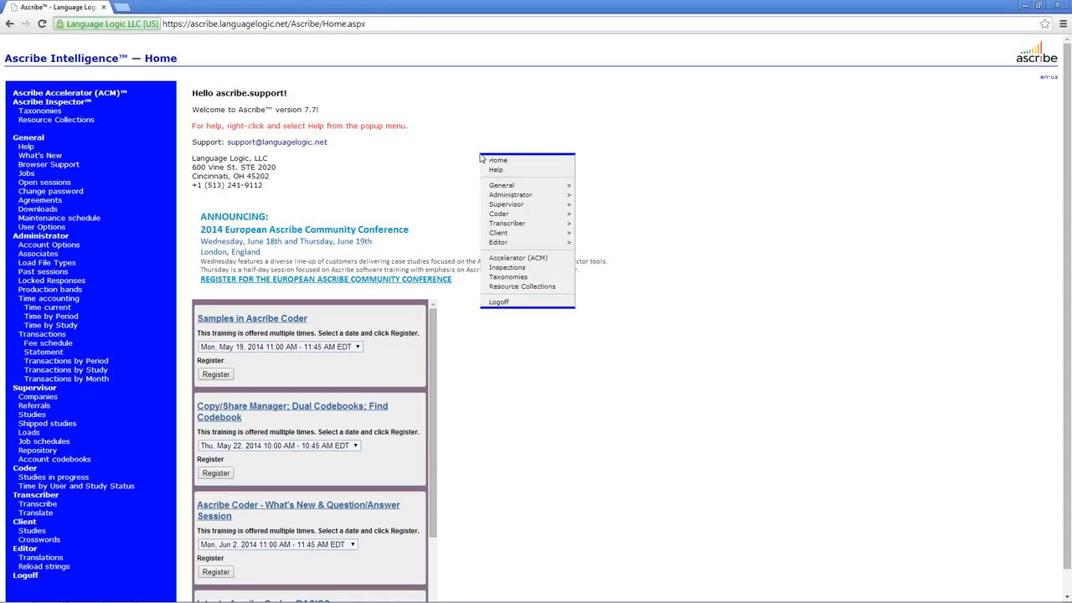
pyautogui.moveTo(502, 204)
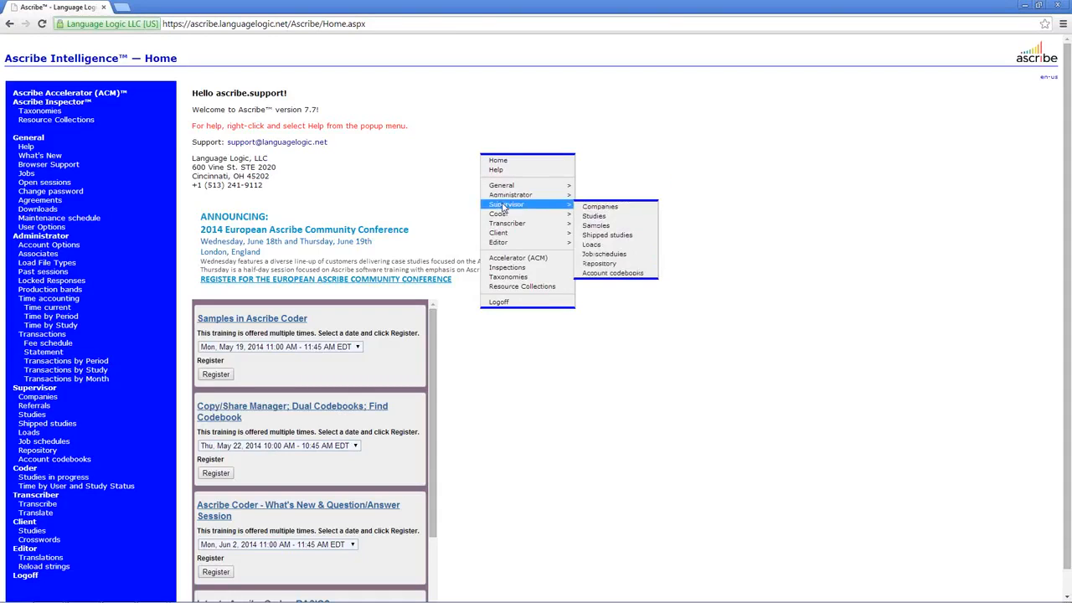
pyautogui.click(590, 216)
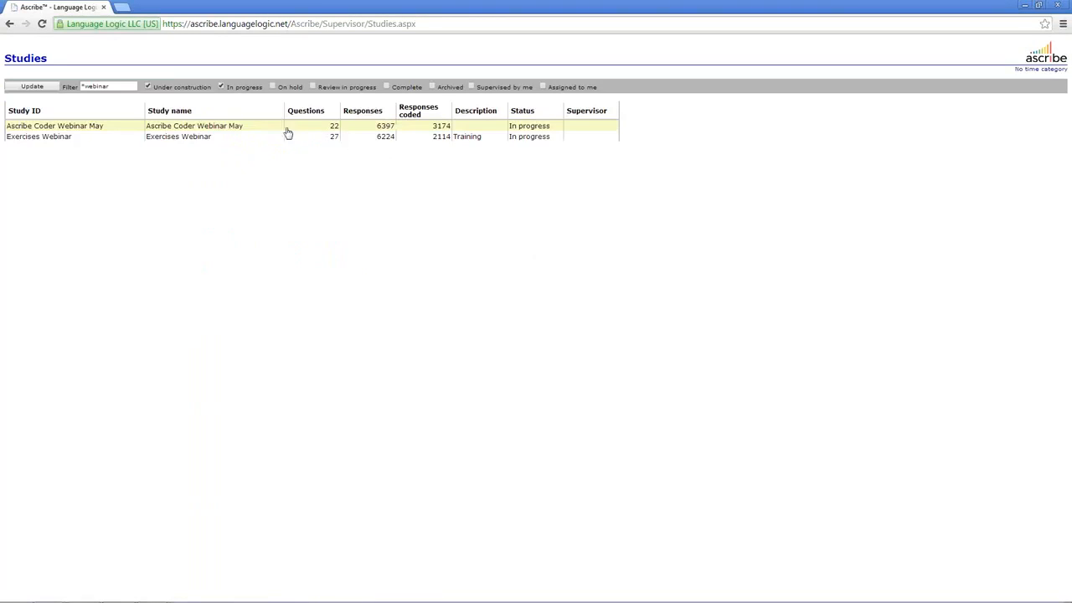
pyautogui.click(284, 130)
pyautogui.click(298, 134)
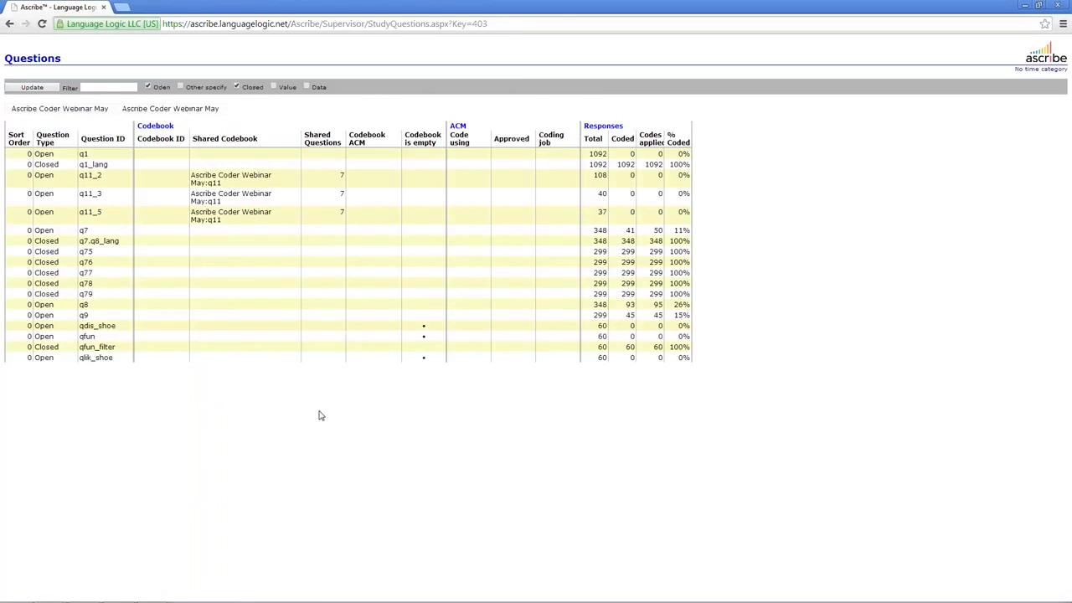
# Start a quick sample for question q7, with ID "q7 qc" plus the owner's first name, described as the owner's "Webinar Sample".
pyautogui.rightClick(234, 235)
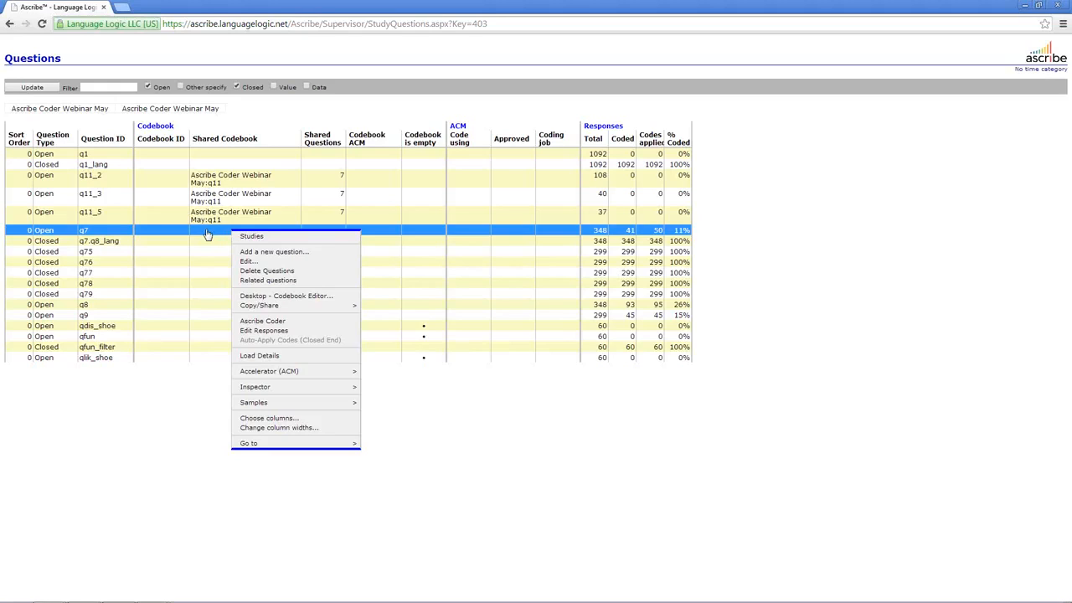
pyautogui.moveTo(301, 405)
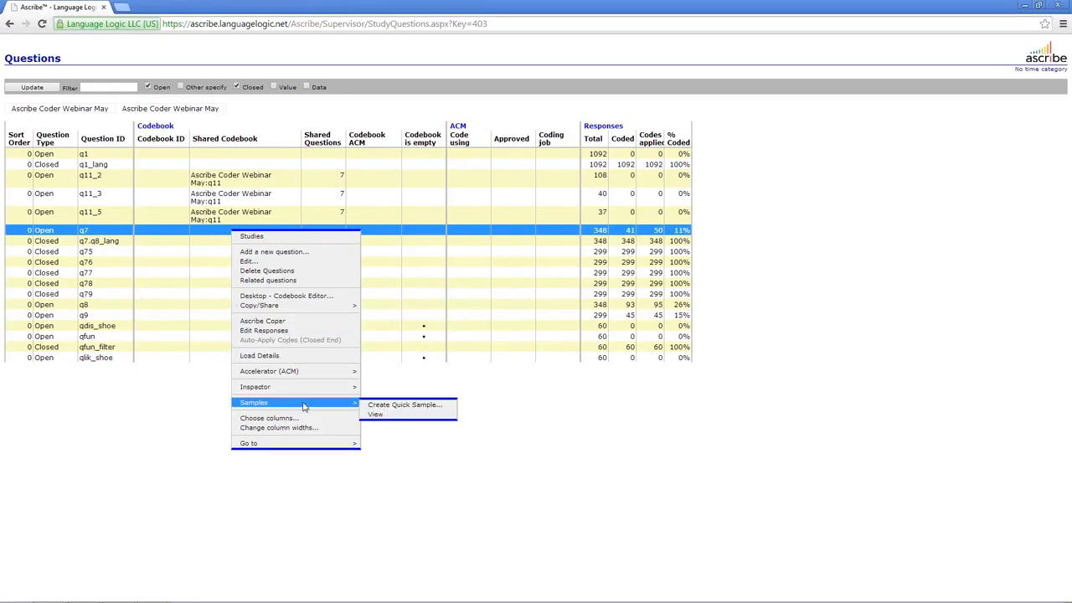
pyautogui.click(394, 405)
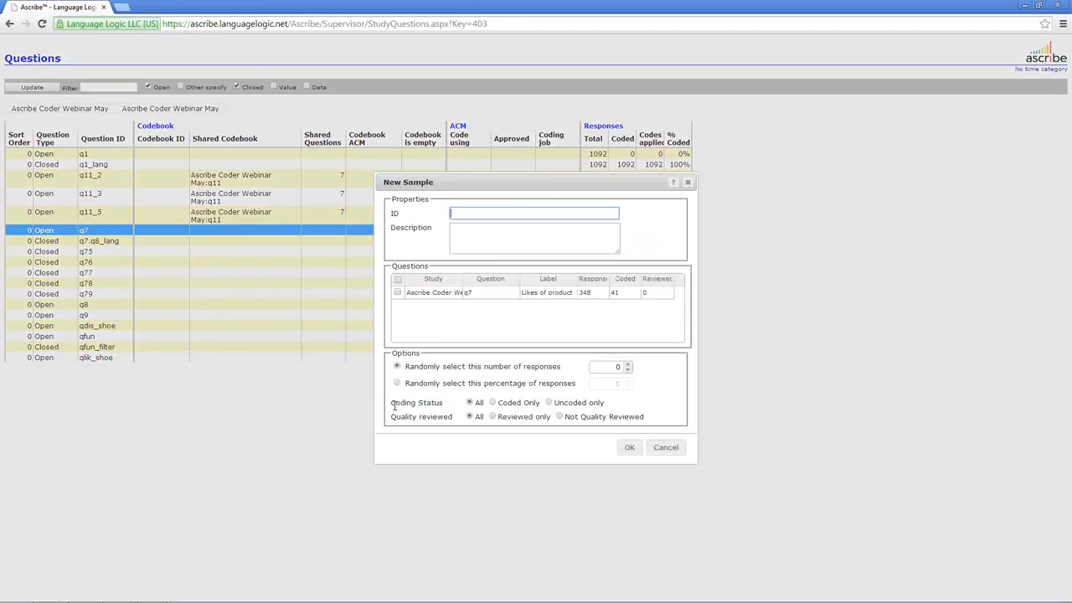
pyautogui.moveTo(588, 187); pyautogui.dragTo(645, 149)
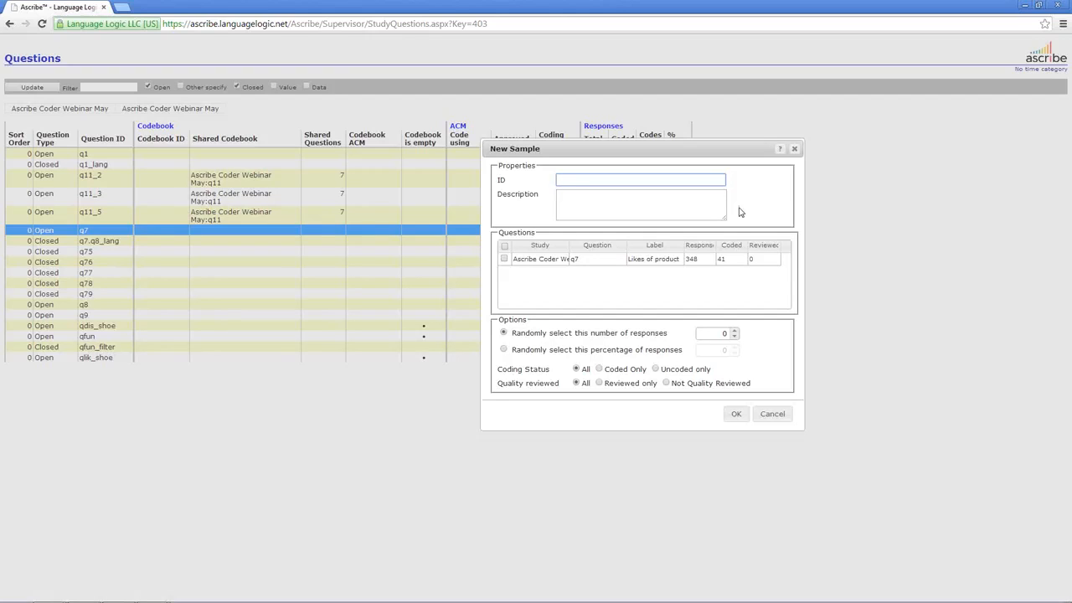
pyautogui.write('q7 quality check')
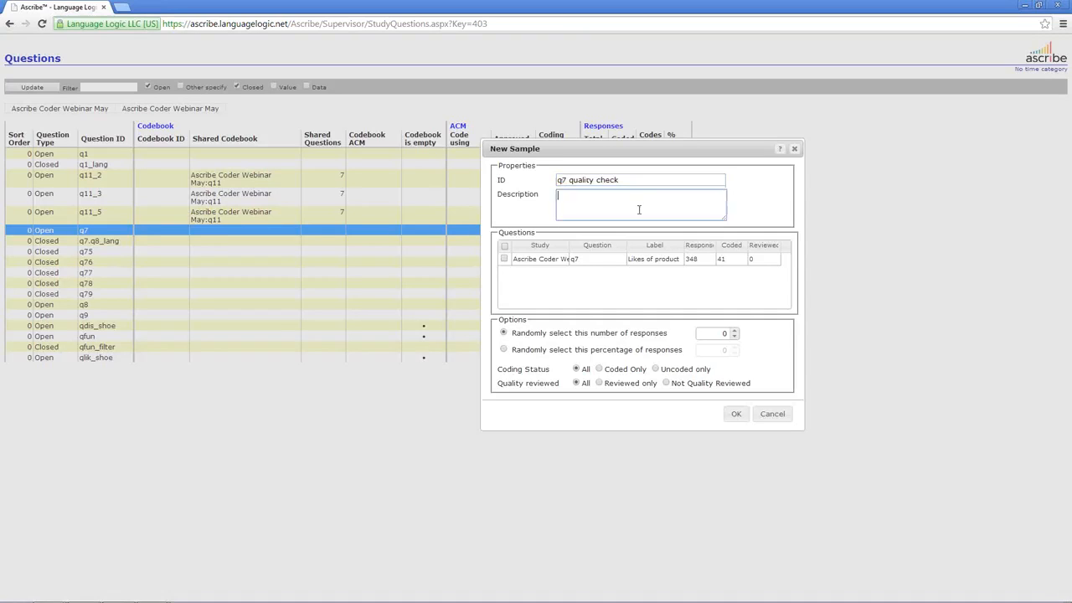
pyautogui.moveTo(619, 180); pyautogui.dragTo(573, 183)
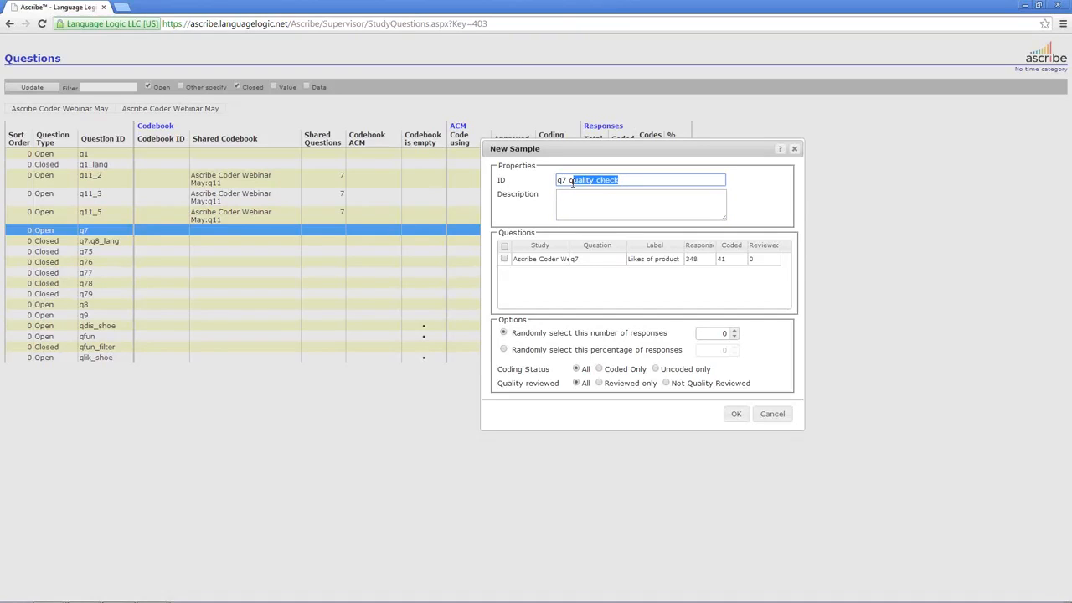
pyautogui.press('BackSpace')
pyautogui.write('c Lara')
pyautogui.click(571, 198)
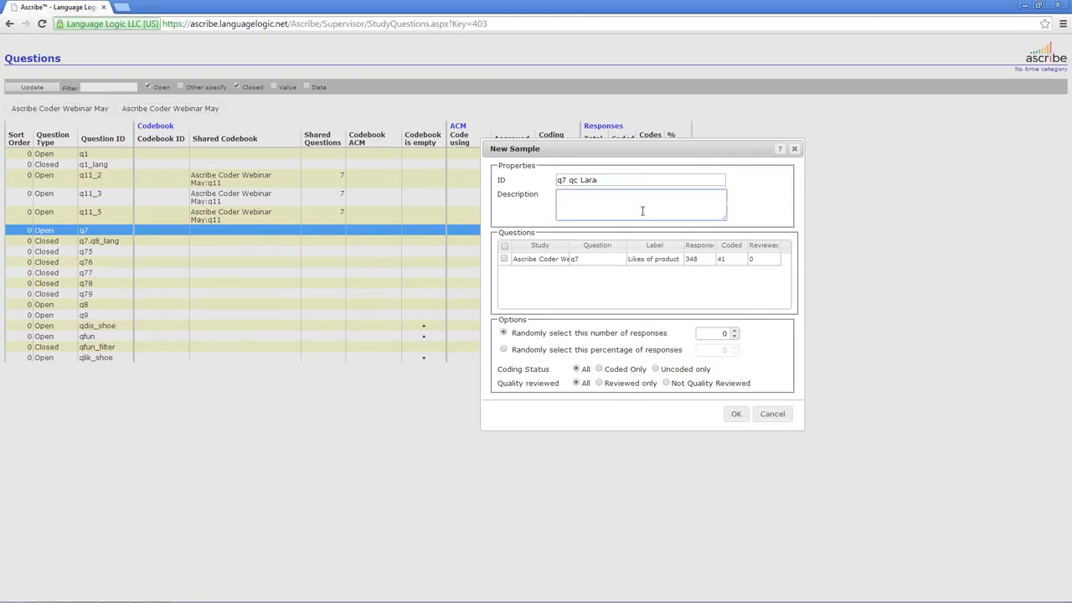
pyautogui.write("Lara's Webinar Sample")
pyautogui.moveTo(806, 276); pyautogui.dragTo(919, 277)
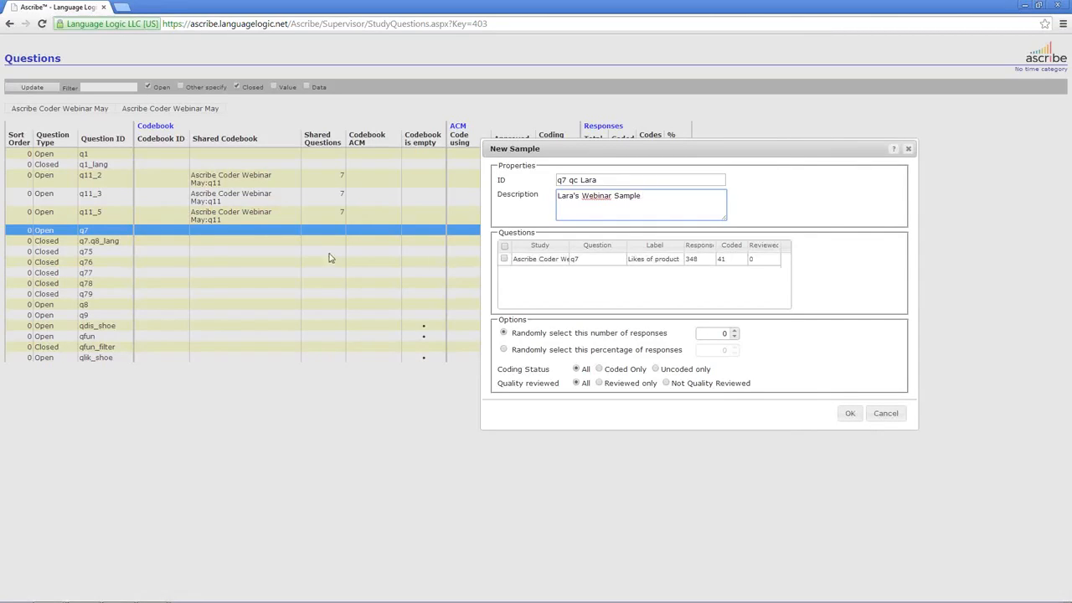
# Include question q7, randomly select 100 percent of its coded-only responses, and create the sample.
pyautogui.click(504, 259)
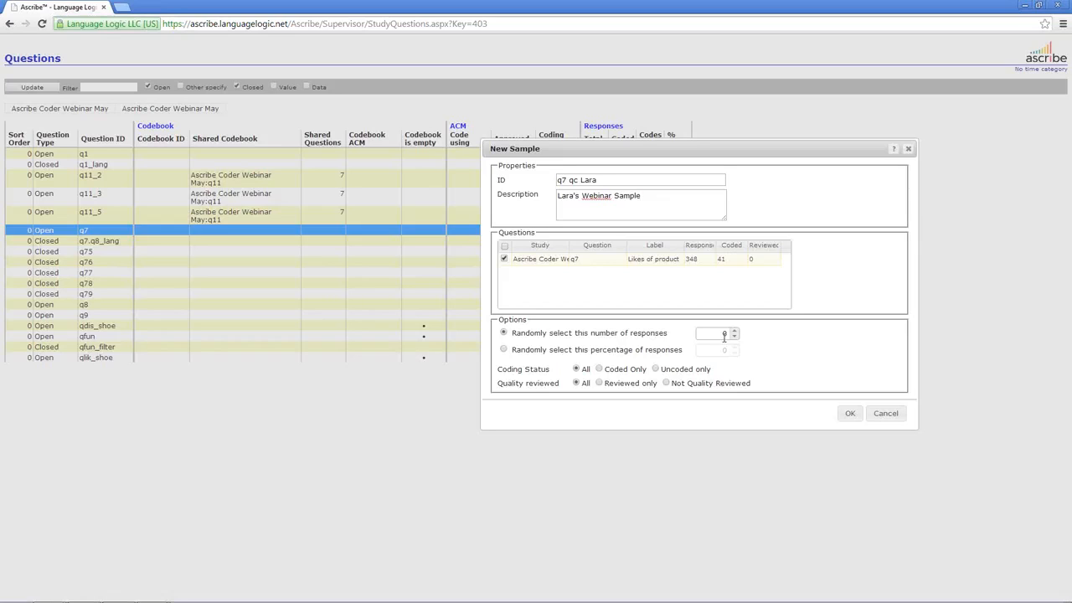
pyautogui.click(503, 350)
pyautogui.click(599, 369)
pyautogui.doubleClick(724, 350)
pyautogui.write('100')
pyautogui.click(850, 416)
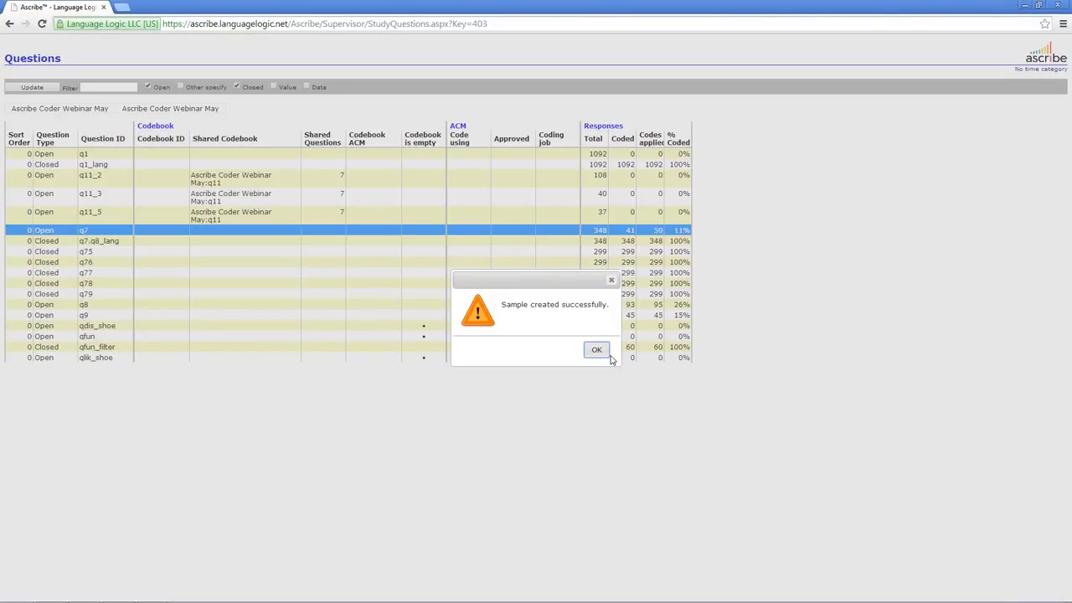
pyautogui.click(597, 350)
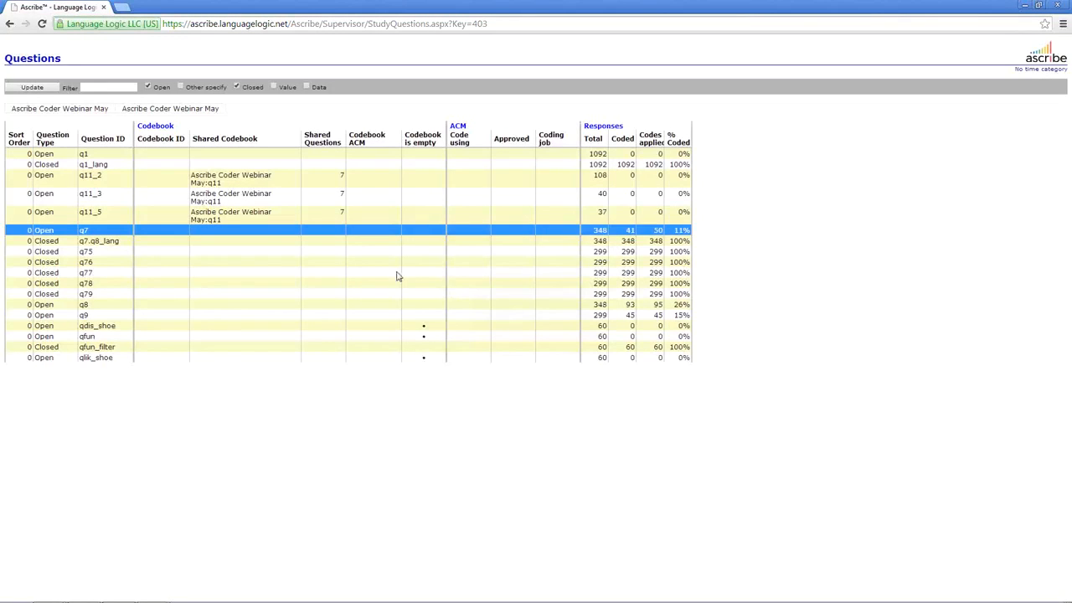
pyautogui.rightClick(282, 237)
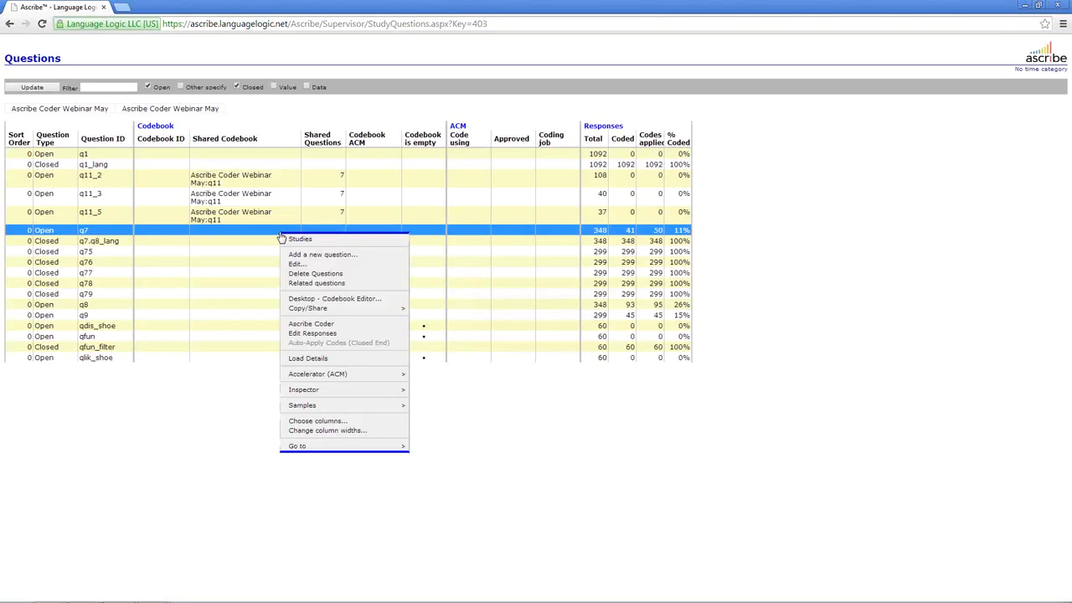
pyautogui.moveTo(392, 410)
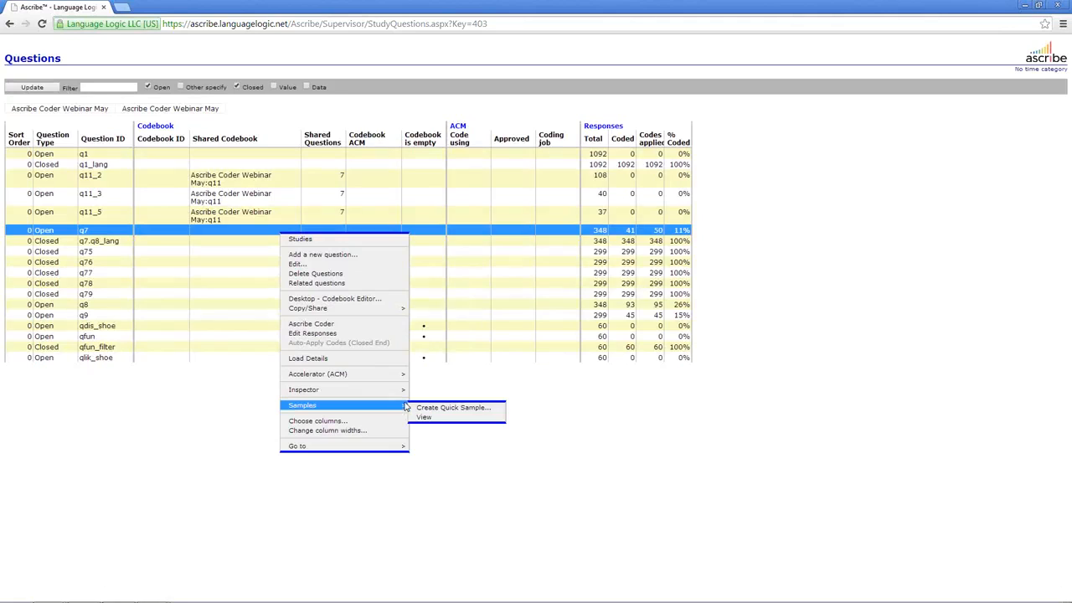
pyautogui.click(565, 417)
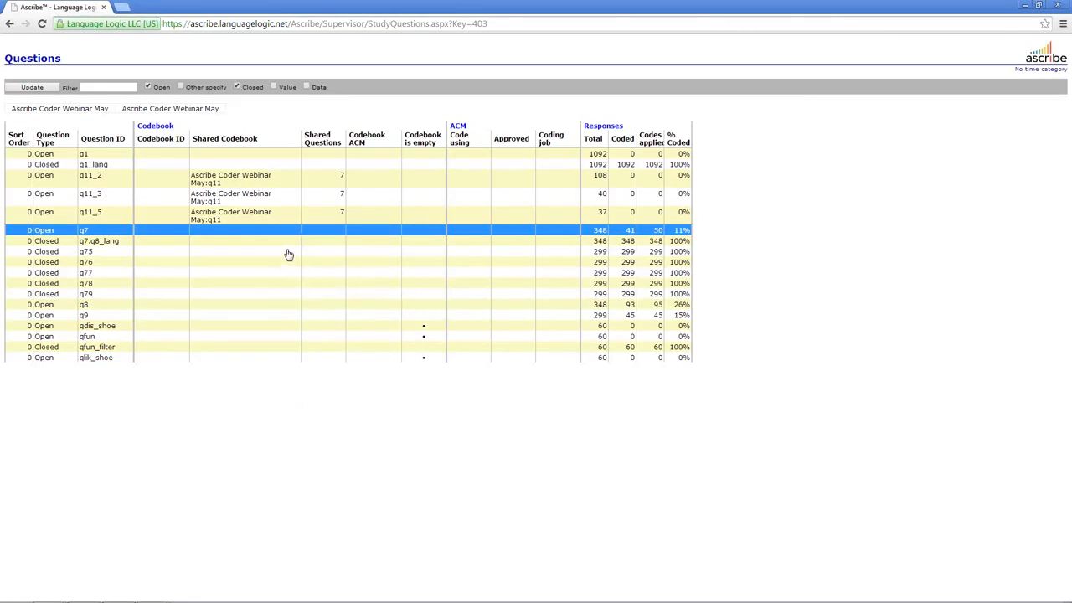
# Start a quick sample for question q11_2 and include all listed questions that share its codebook.
pyautogui.rightClick(288, 184)
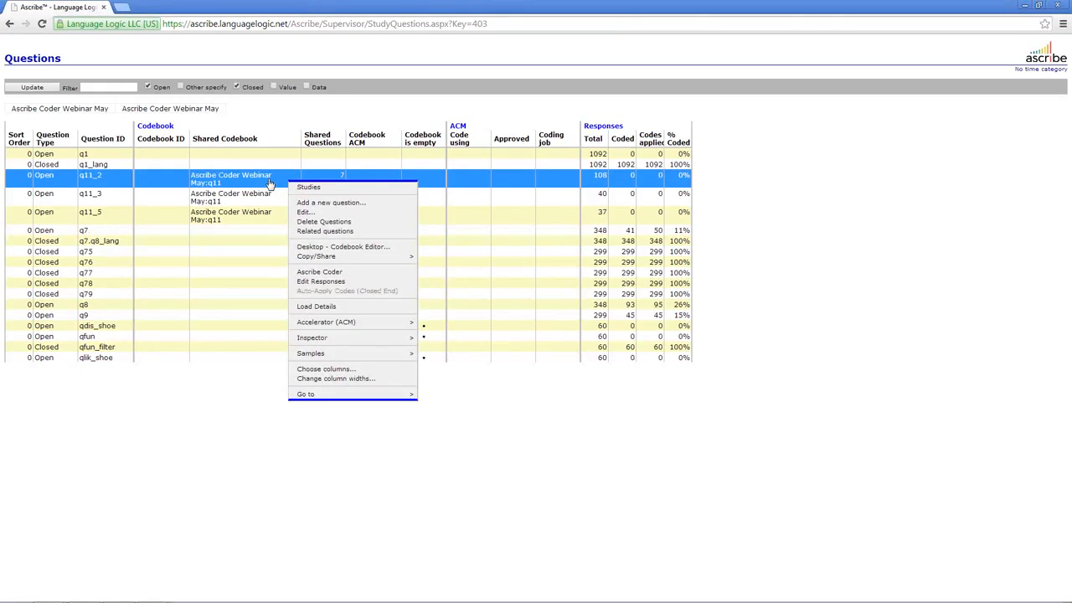
pyautogui.moveTo(413, 358)
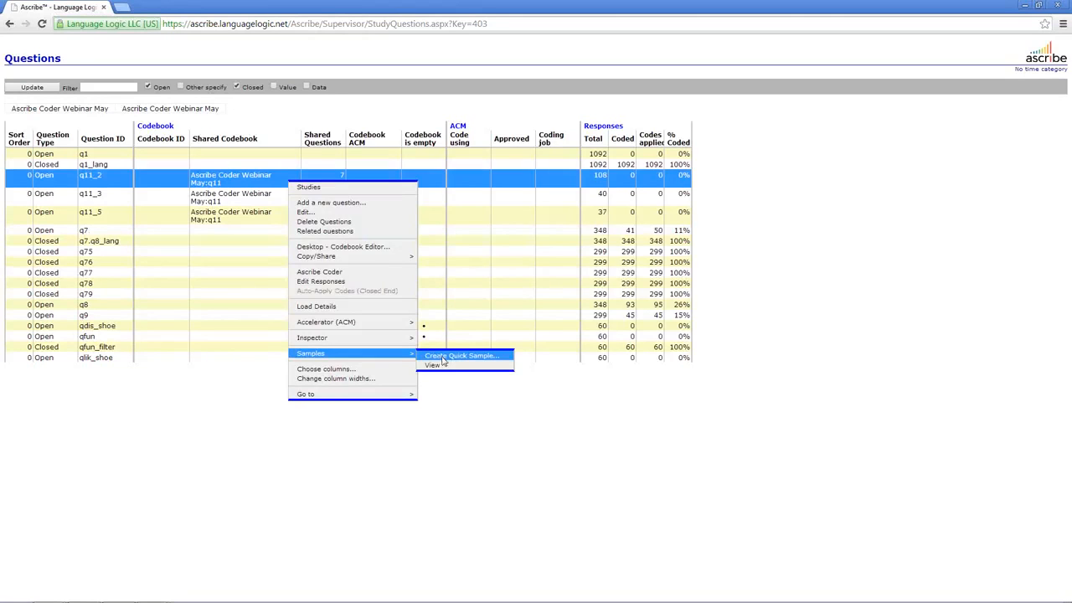
pyautogui.click(443, 358)
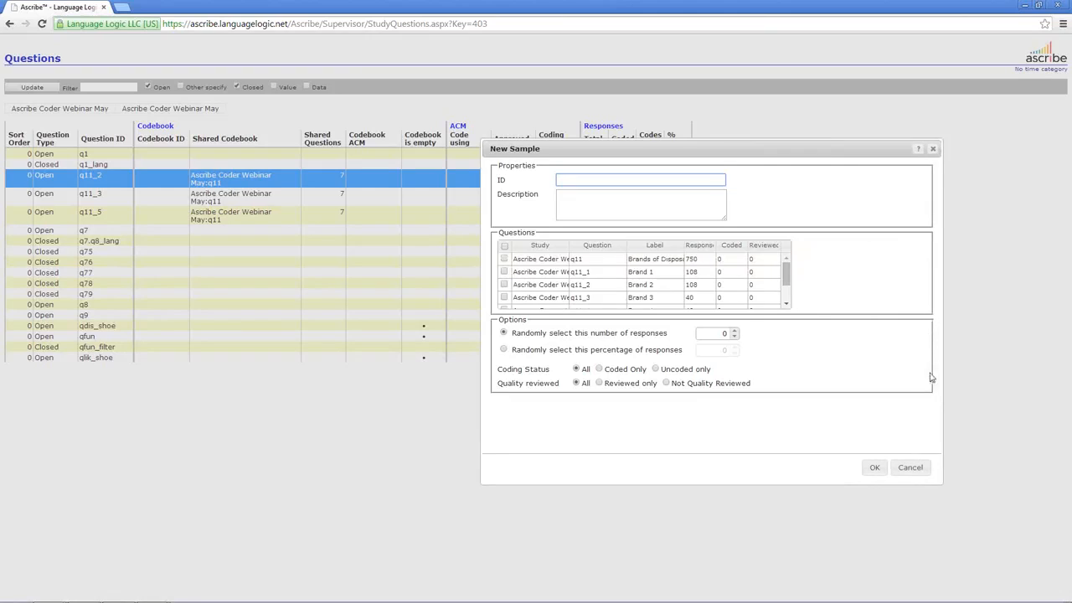
pyautogui.moveTo(786, 273)
pyautogui.mouseDown()
pyautogui.moveTo(785, 303)
pyautogui.moveTo(786, 266)
pyautogui.mouseUp()
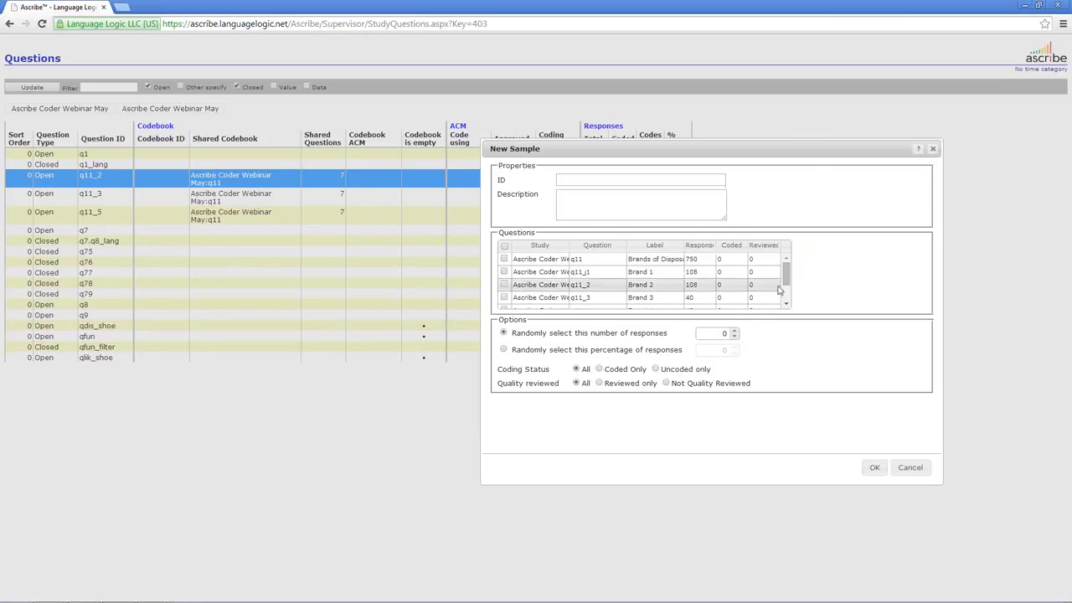
pyautogui.moveTo(785, 268)
pyautogui.mouseDown()
pyautogui.moveTo(786, 288)
pyautogui.moveTo(785, 268)
pyautogui.mouseUp()
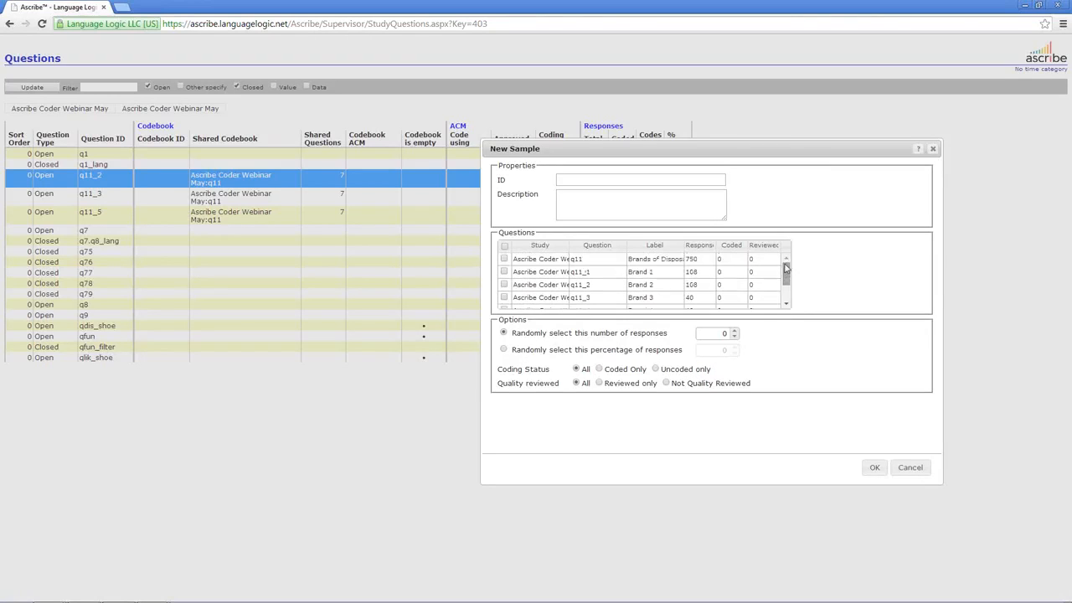
pyautogui.click(505, 249)
pyautogui.moveTo(787, 275)
pyautogui.mouseDown()
pyautogui.moveTo(787, 307)
pyautogui.moveTo(790, 271)
pyautogui.mouseUp()
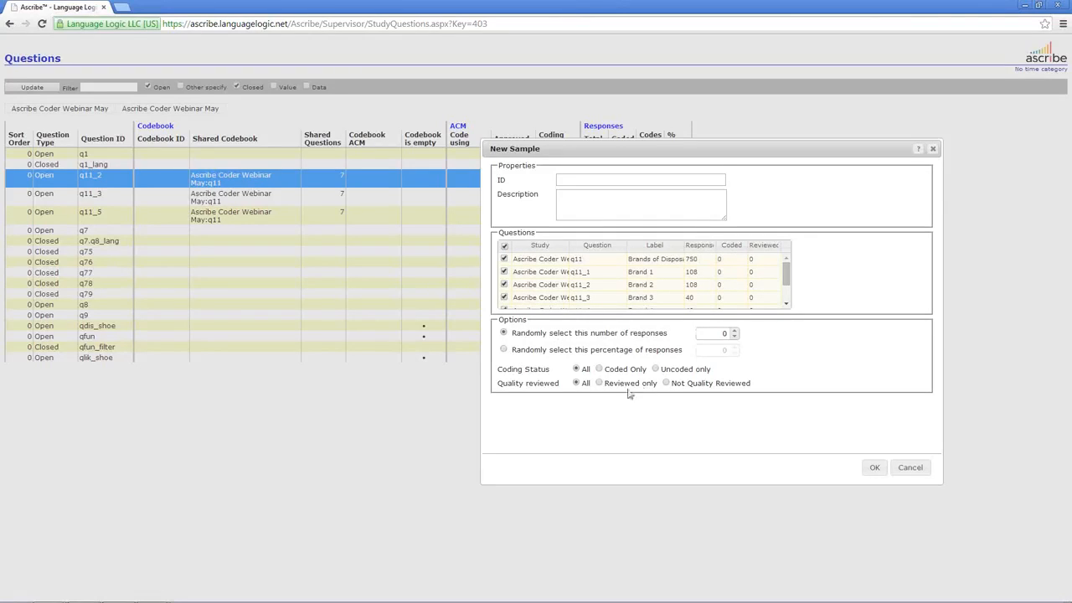
# Set the new sample to randomly select 22 percent of the responses.
pyautogui.click(504, 350)
pyautogui.click(733, 352)
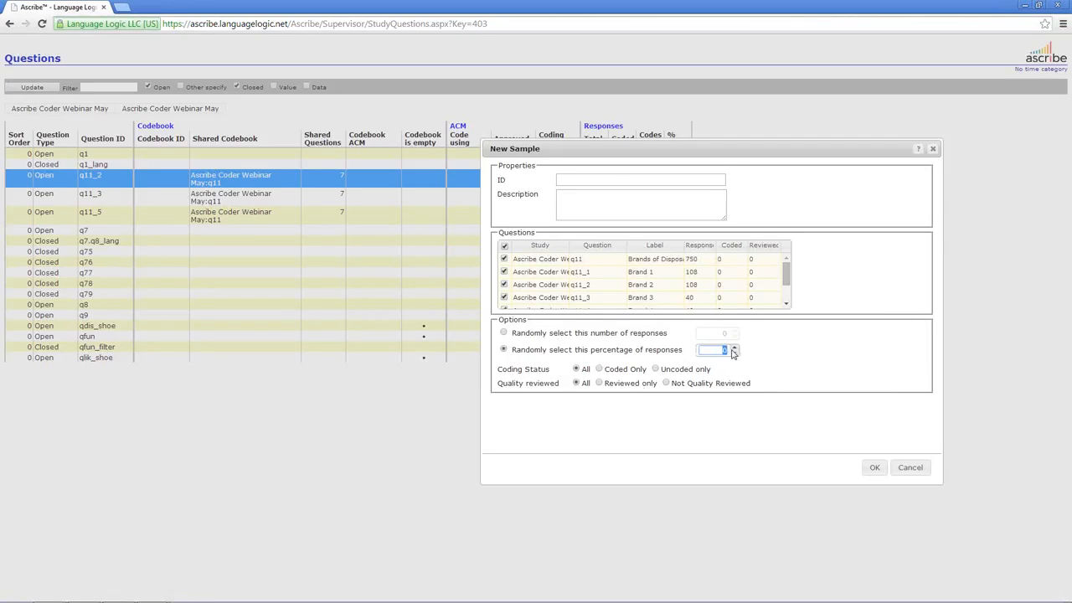
pyautogui.write('22')
# Give the new sample the ID "Q11 CC Webinar".
pyautogui.click(588, 181)
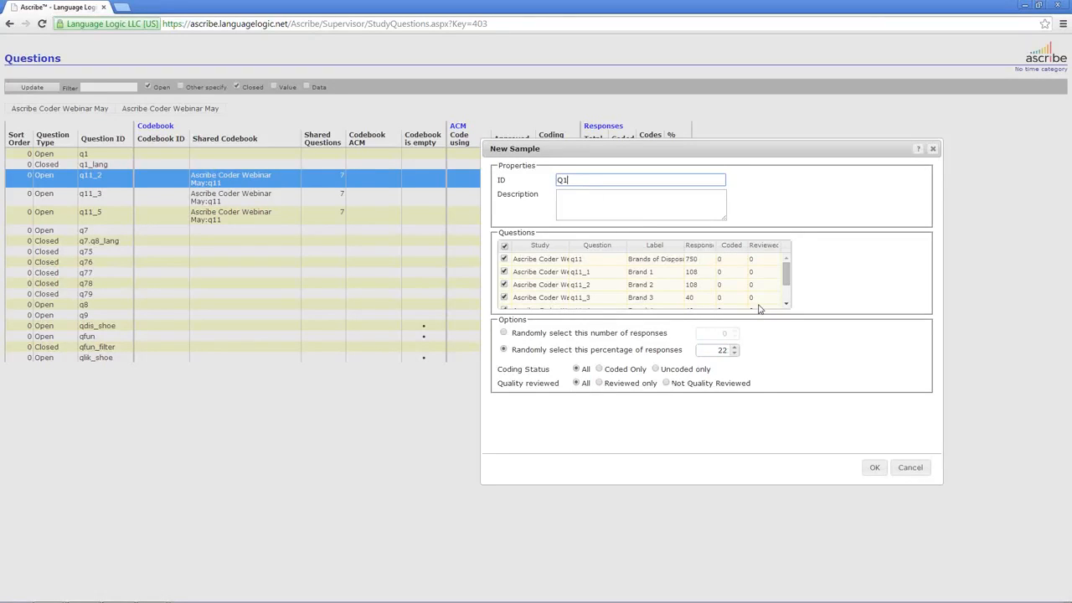
pyautogui.write('Q11 code creation sample')
pyautogui.press('BackSpace')
pyautogui.press('BackSpace')
pyautogui.press('BackSpace')
pyautogui.press('BackSpace')
pyautogui.press('BackSpace')
pyautogui.press('BackSpace')
pyautogui.press('BackSpace')
pyautogui.press('BackSpace')
pyautogui.press('BackSpace')
pyautogui.press('BackSpace')
pyautogui.press('BackSpace')
pyautogui.press('BackSpace')
pyautogui.press('BackSpace')
pyautogui.press('BackSpace')
pyautogui.press('BackSpace')
pyautogui.press('BackSpace')
pyautogui.press('BackSpace')
pyautogui.press('BackSpace')
pyautogui.press('BackSpace')
pyautogui.press('BackSpace')
pyautogui.write('CC Webinar')
# Describe the sample as the owner's "Demo for Samples", beginning with the owner's first name, and create it.
pyautogui.press('Tab')
pyautogui.write("Lara's D")
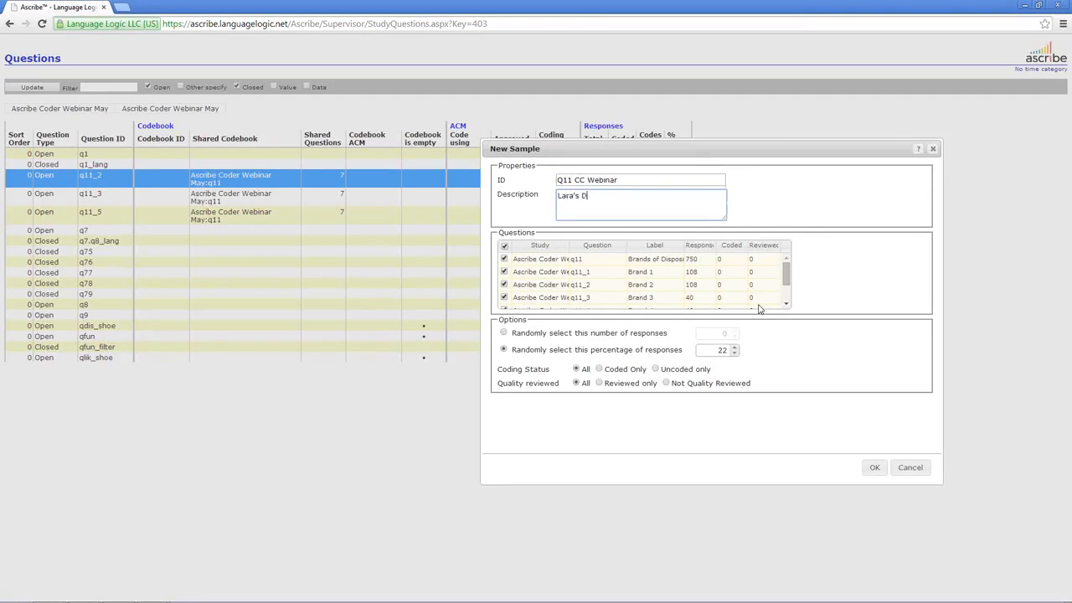
pyautogui.write('emo for May')
pyautogui.press('BackSpace')
pyautogui.press('BackSpace')
pyautogui.write('Samples')
pyautogui.click(874, 471)
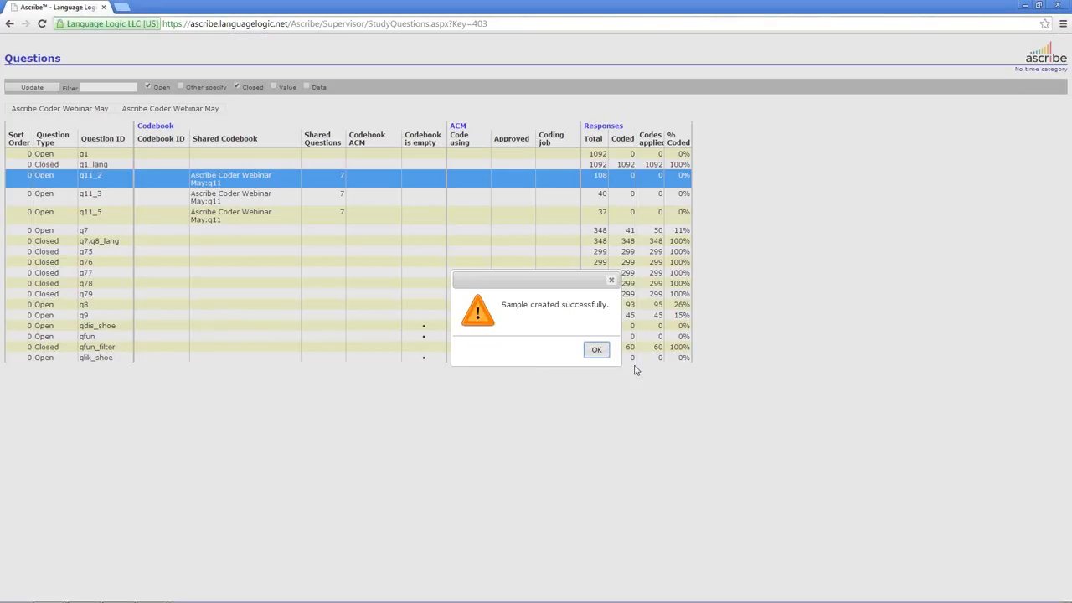
pyautogui.click(660, 350)
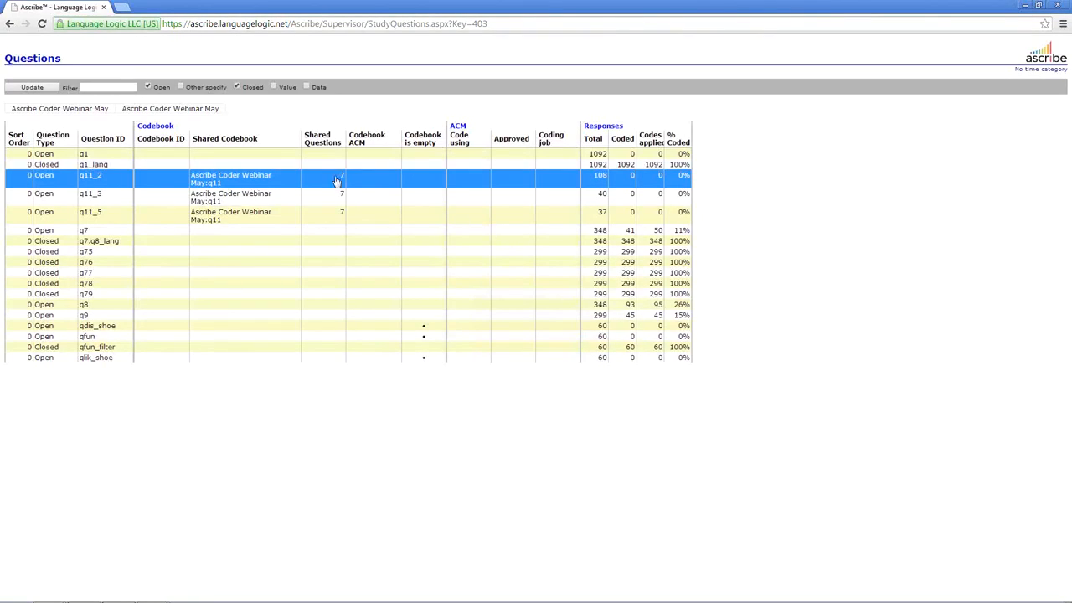
# View the list of samples that exist for question q11_2.
pyautogui.rightClick(281, 184)
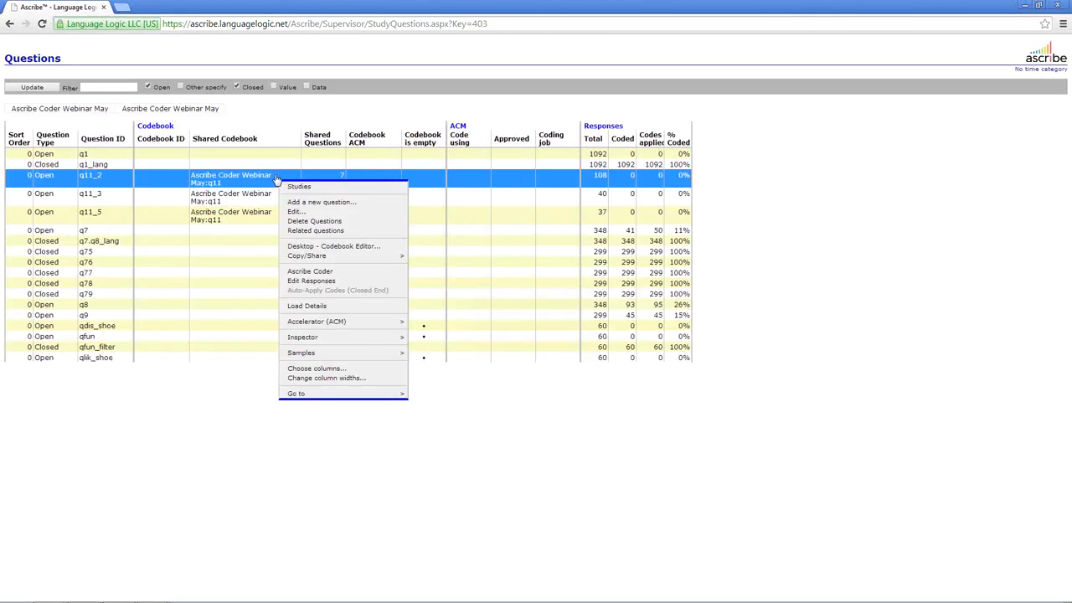
pyautogui.moveTo(360, 353)
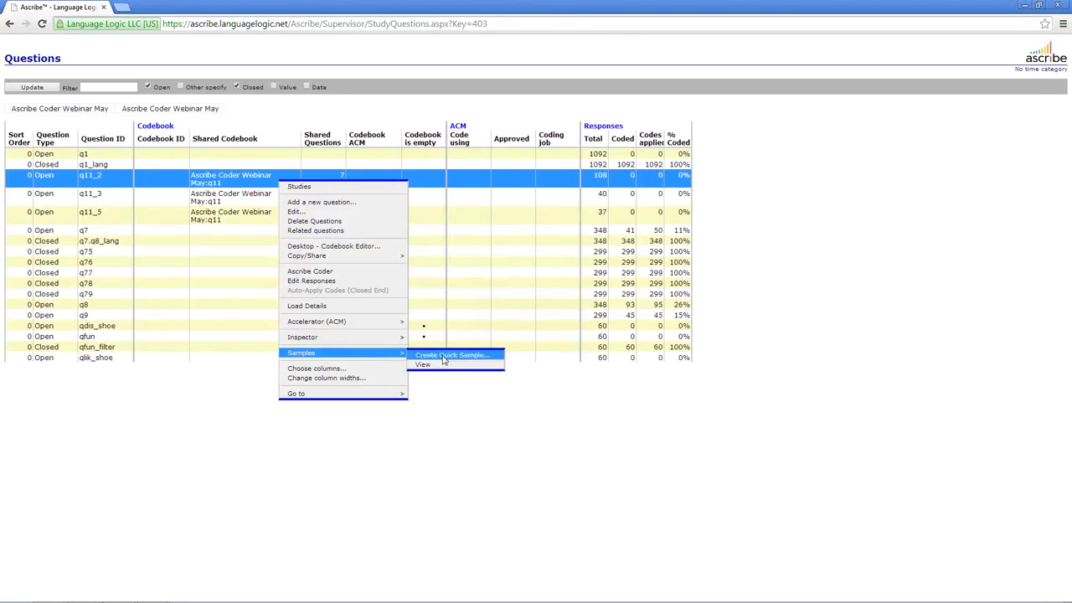
pyautogui.click(447, 362)
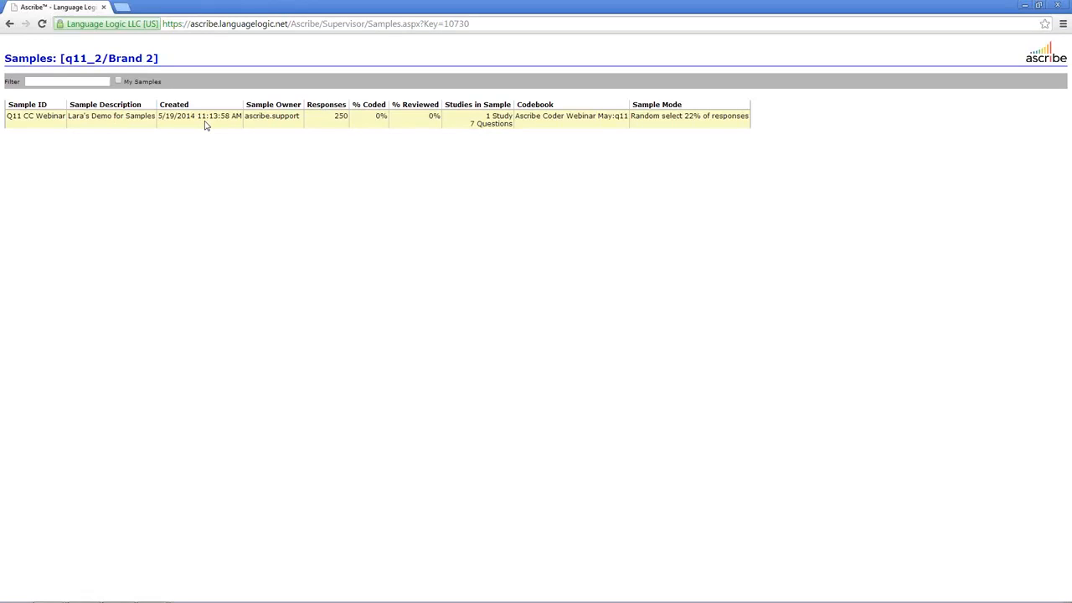
pyautogui.rightClick(274, 127)
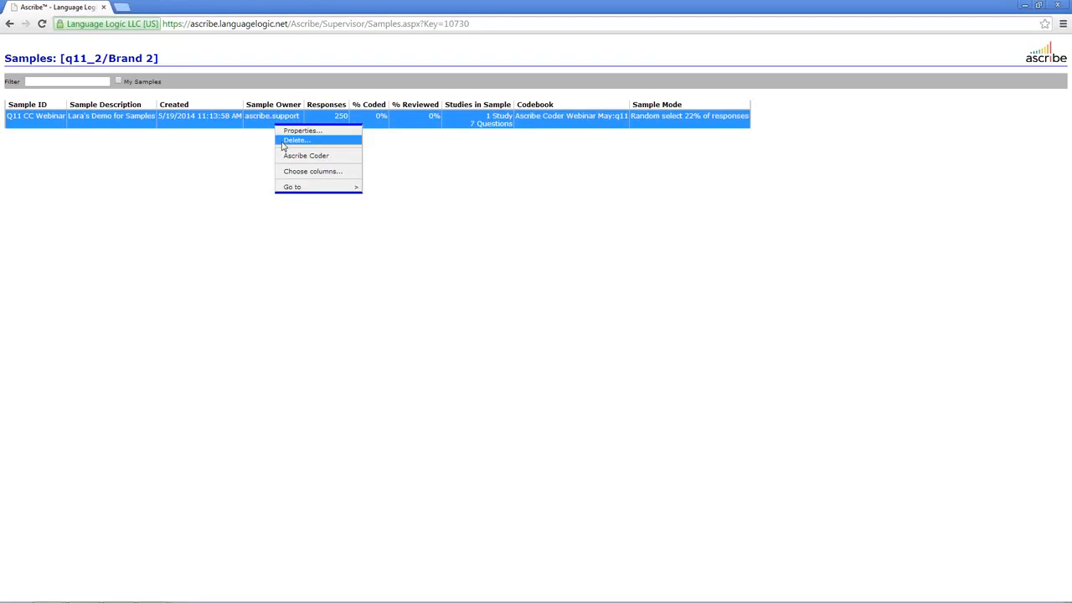
pyautogui.click(223, 143)
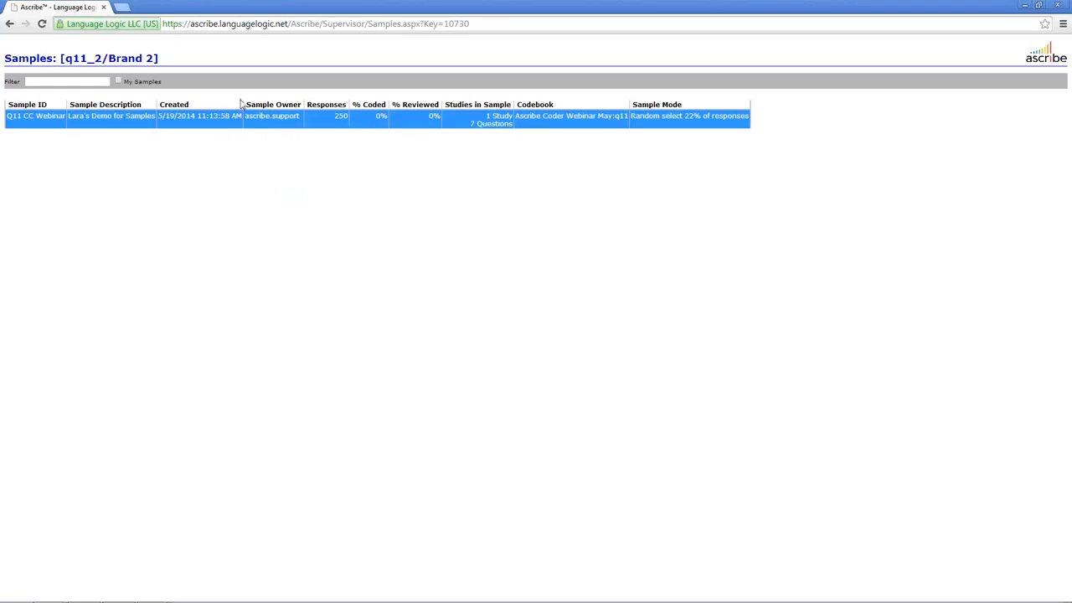
pyautogui.click(257, 128)
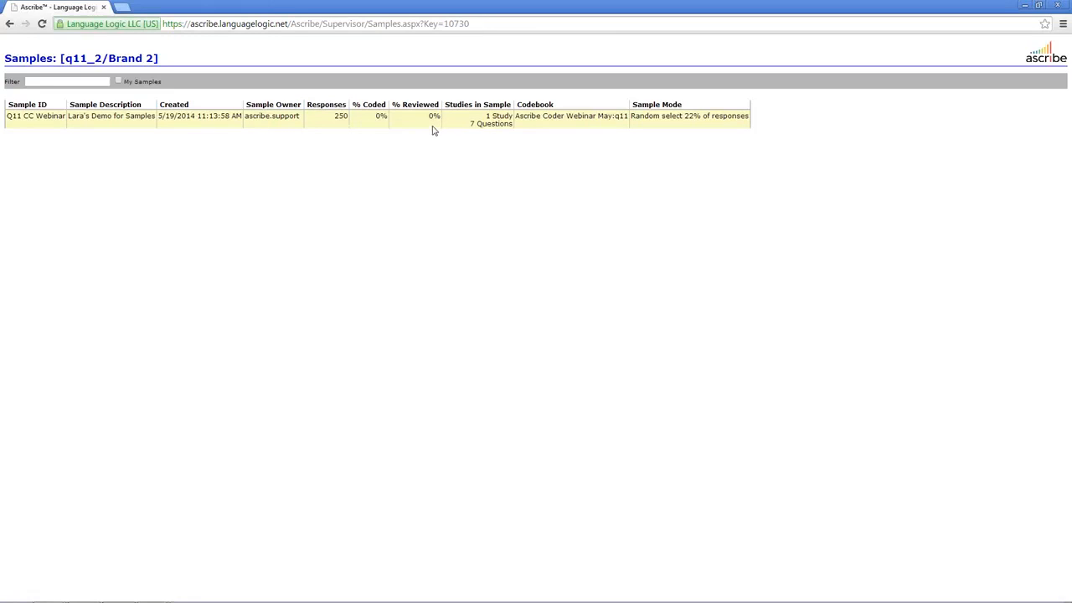
# Review the studies and questions included in the Q11 CC Webinar sample and the codebook it uses.
pyautogui.click(493, 124)
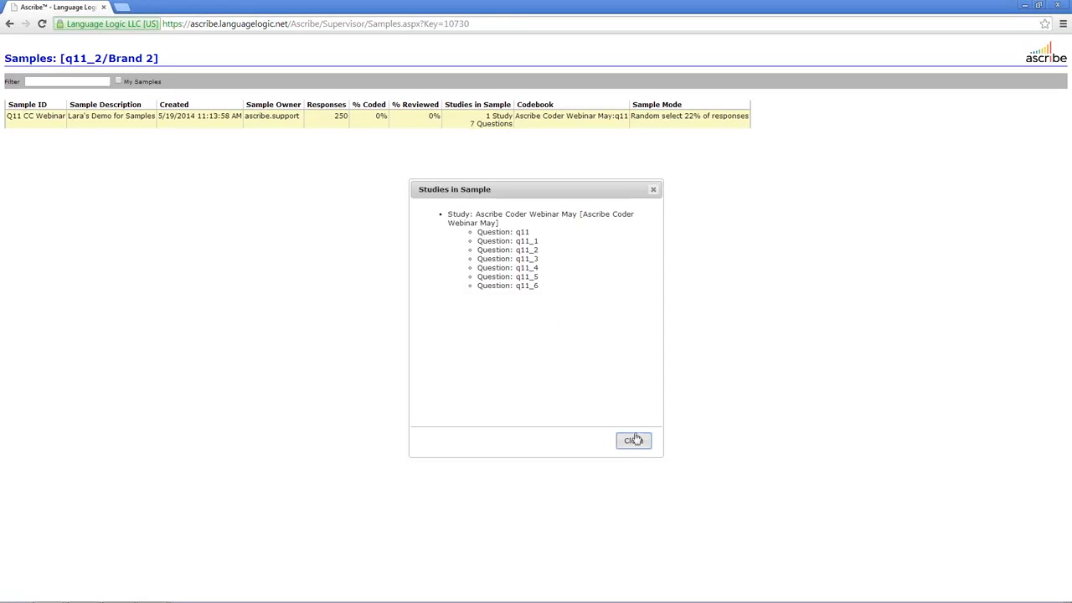
pyautogui.click(633, 441)
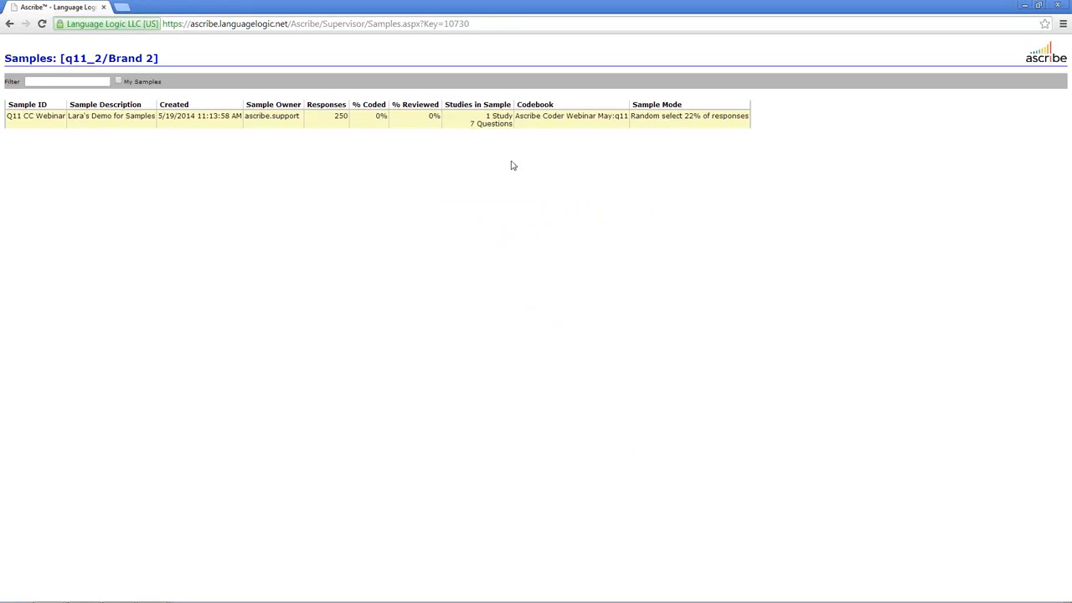
pyautogui.click(549, 122)
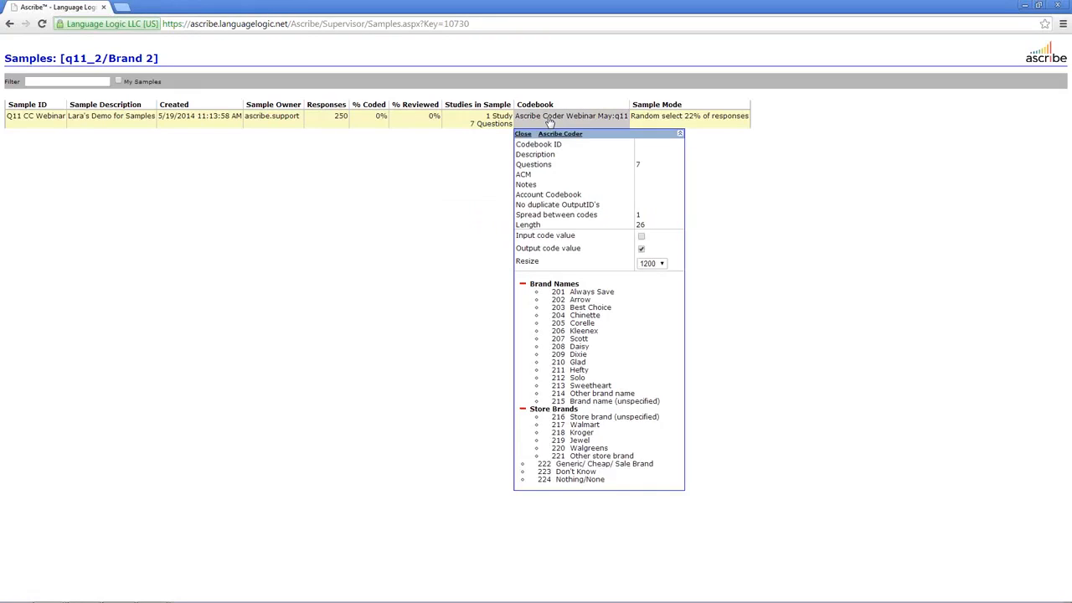
pyautogui.click(524, 134)
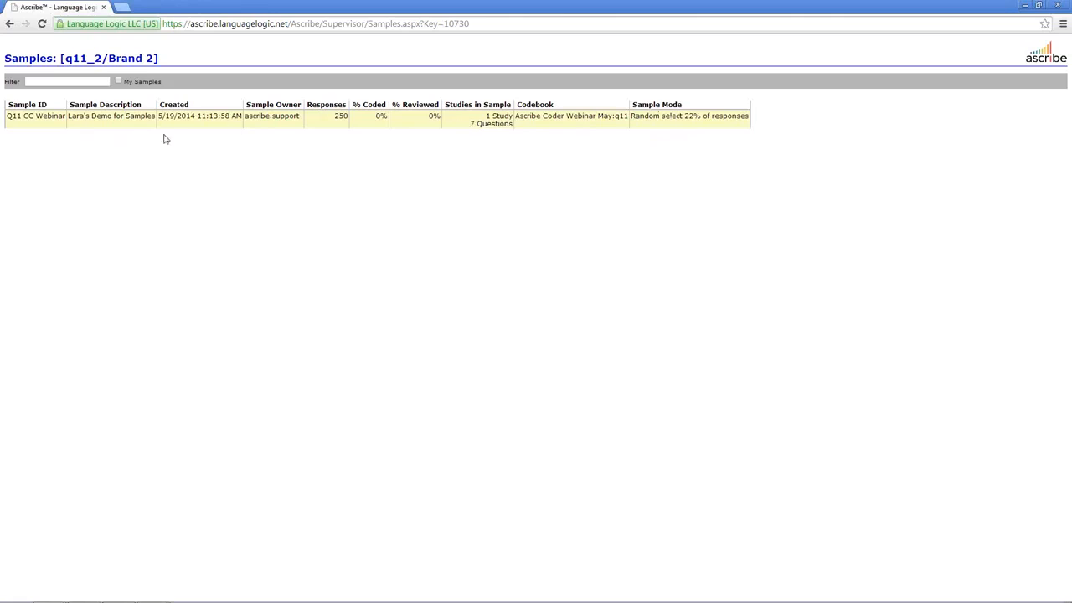
# Review the columns that can be shown in the samples list, trying the Sample Owner option and discarding any changes.
pyautogui.rightClick(201, 124)
pyautogui.click(230, 169)
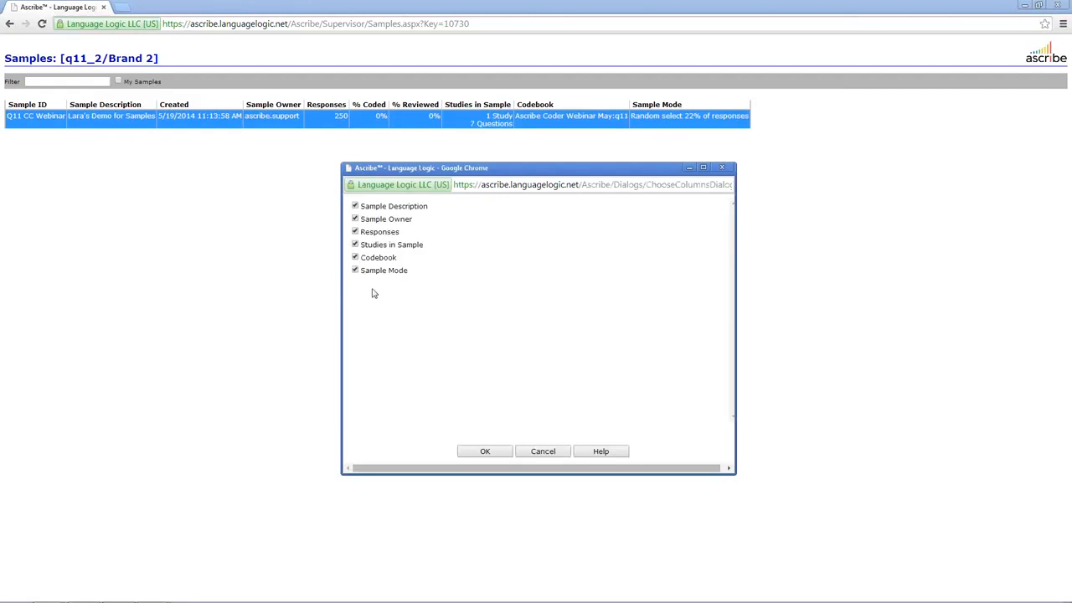
pyautogui.click(356, 219)
pyautogui.click(356, 220)
pyautogui.click(542, 452)
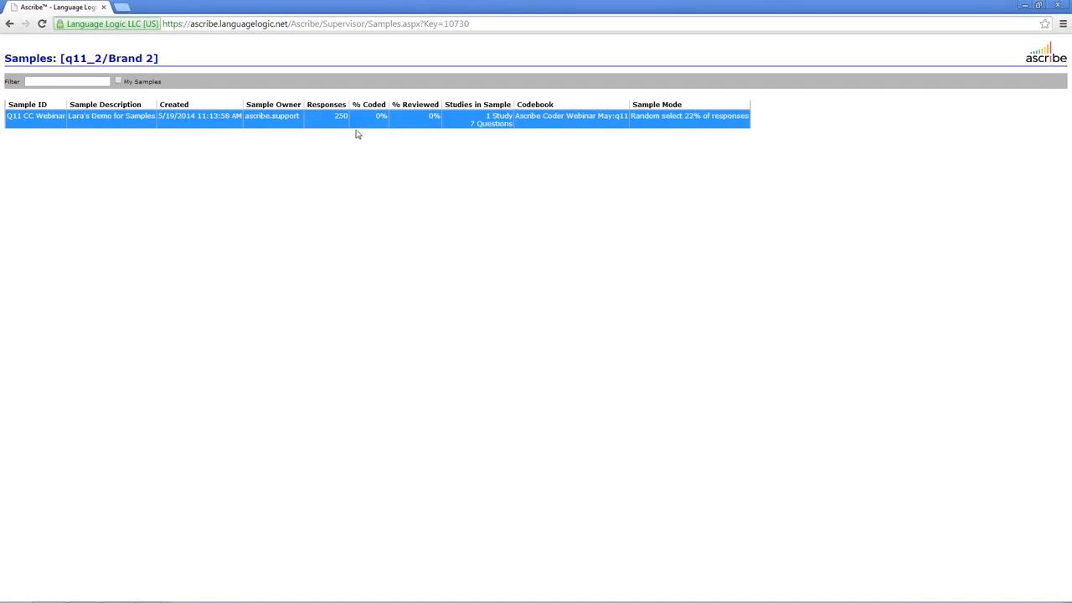
# View the properties of the Q11 CC Webinar sample and close them without changes.
pyautogui.rightClick(180, 118)
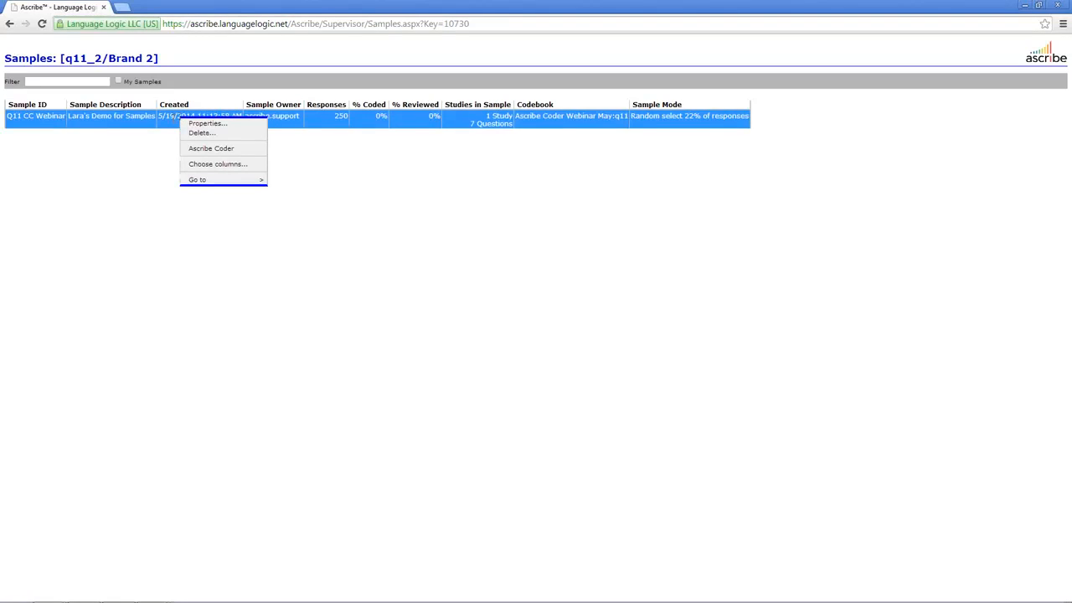
pyautogui.click(193, 125)
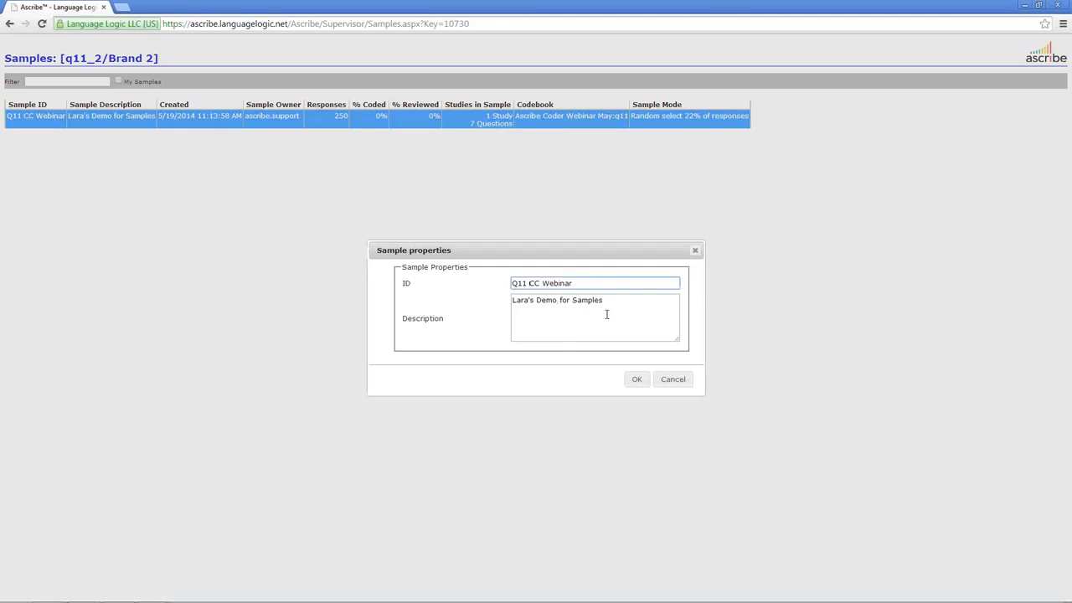
pyautogui.click(672, 387)
# Open the Q11 CC Webinar sample in Ascribe Coder, enlarge the sources pane and check which sample is the selected source.
pyautogui.rightClick(291, 117)
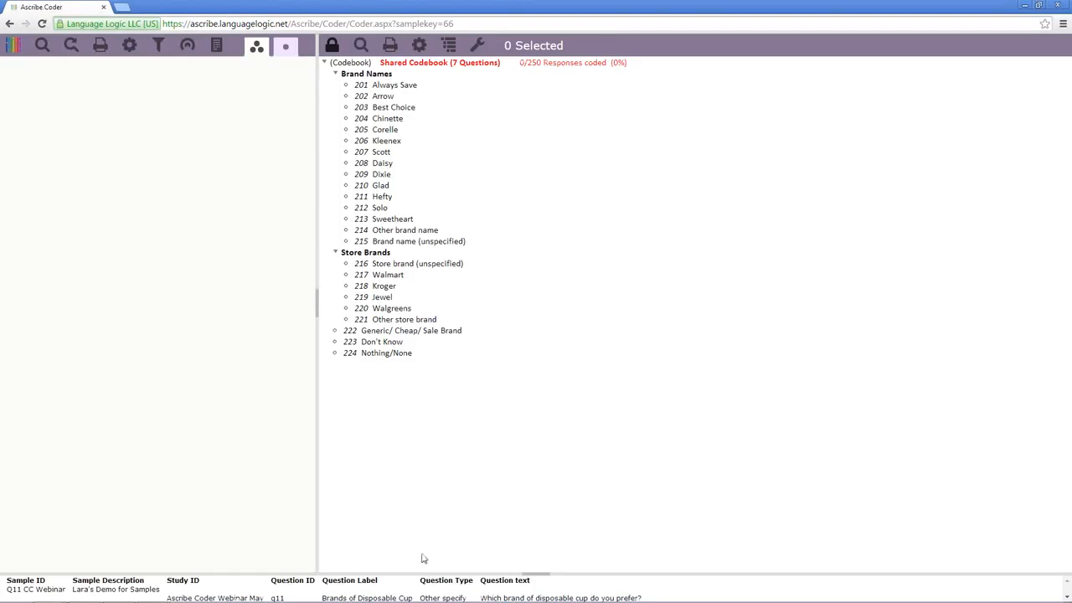
pyautogui.moveTo(411, 574); pyautogui.dragTo(406, 495)
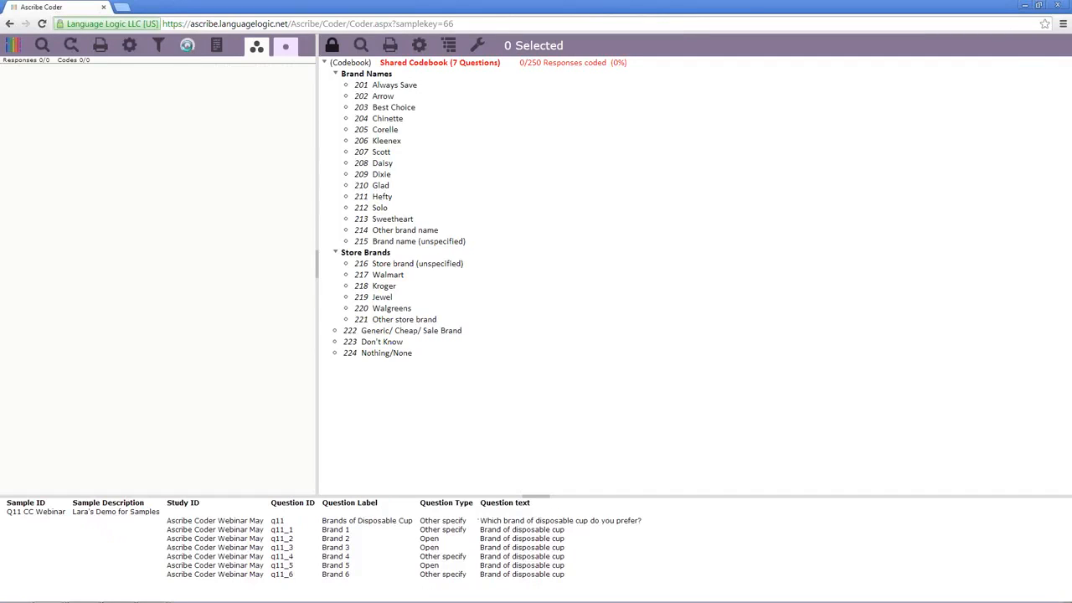
pyautogui.click(187, 45)
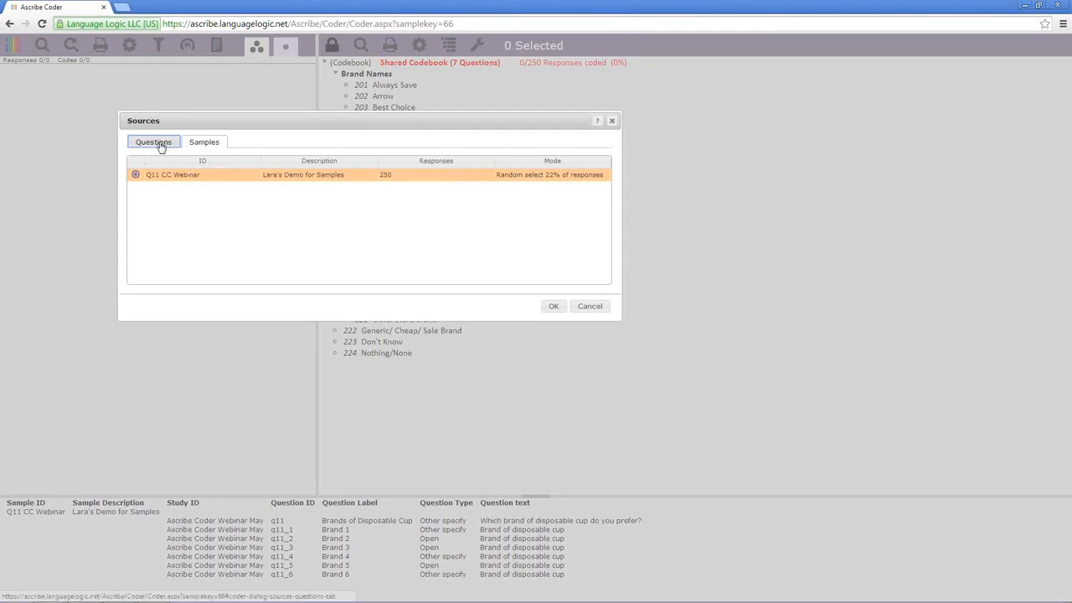
pyautogui.click(589, 306)
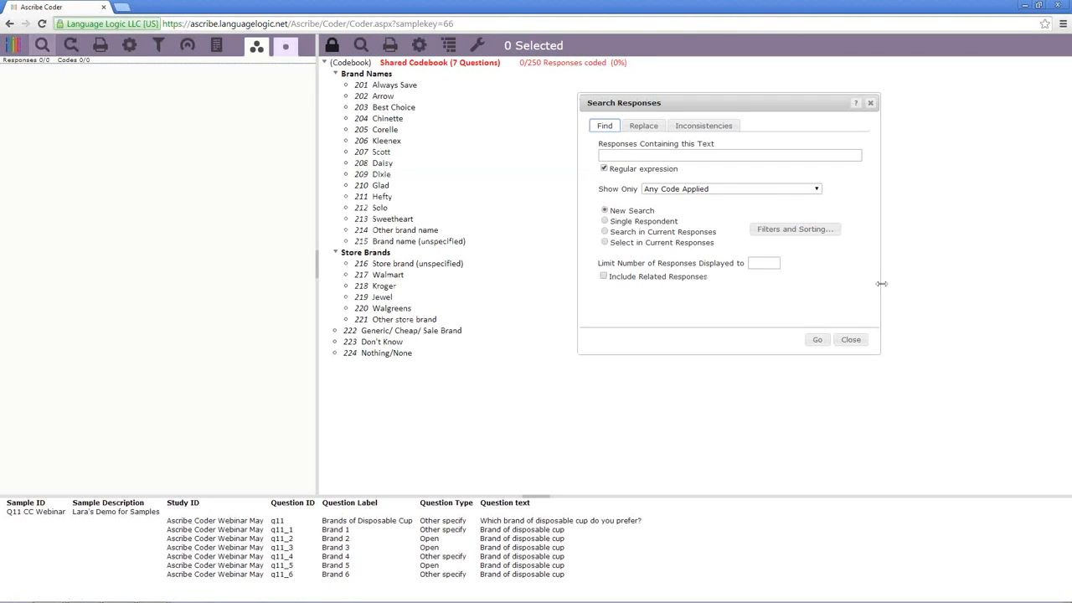
# Load the sample's responses with a new search that has a blank Show Only filter, and collapse the sources pane.
pyautogui.click(816, 191)
pyautogui.click(800, 199)
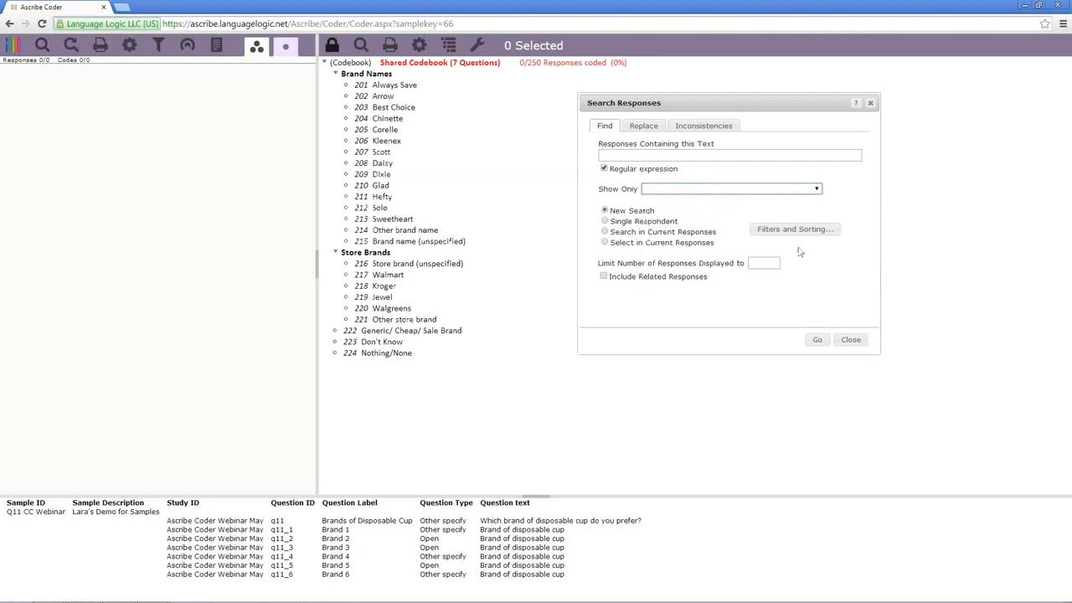
pyautogui.click(818, 341)
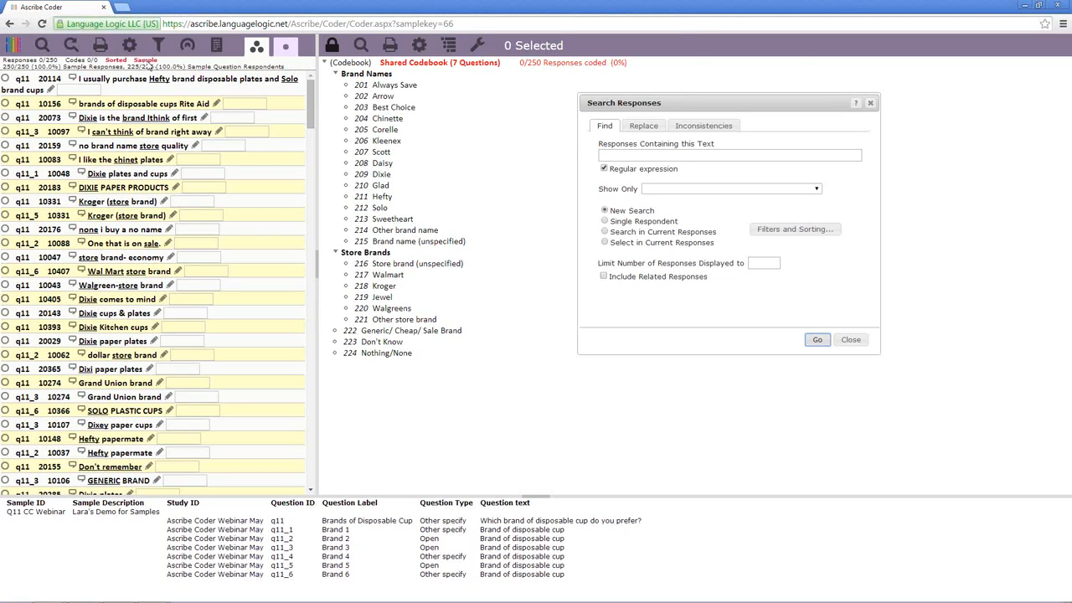
pyautogui.click(543, 498)
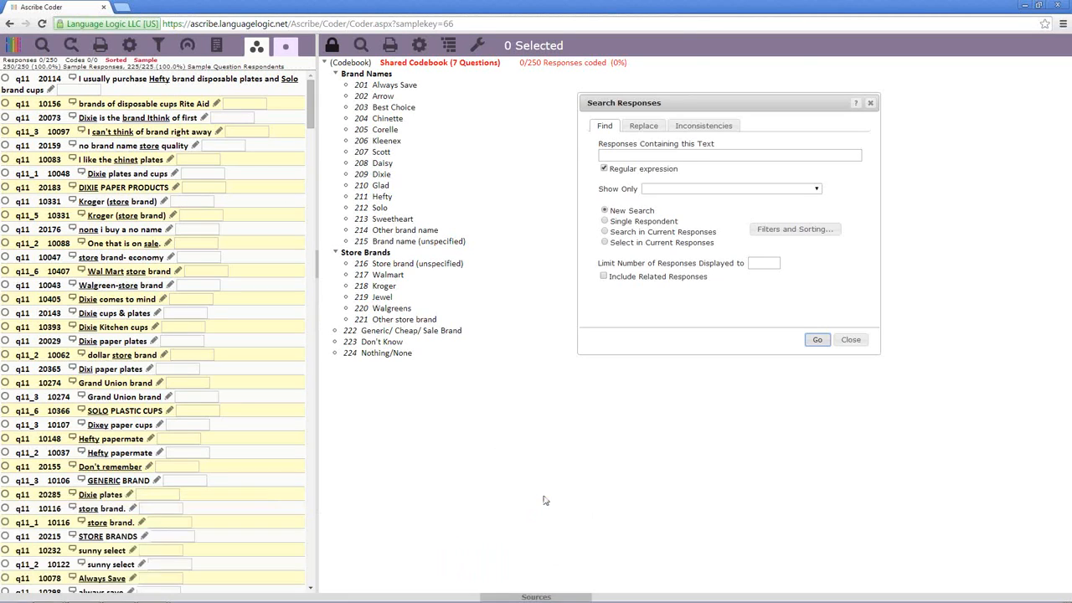
# Leave Ascribe Coder, return to the home page and open the supervisor's list of all samples.
pyautogui.click(11, 52)
pyautogui.click(25, 59)
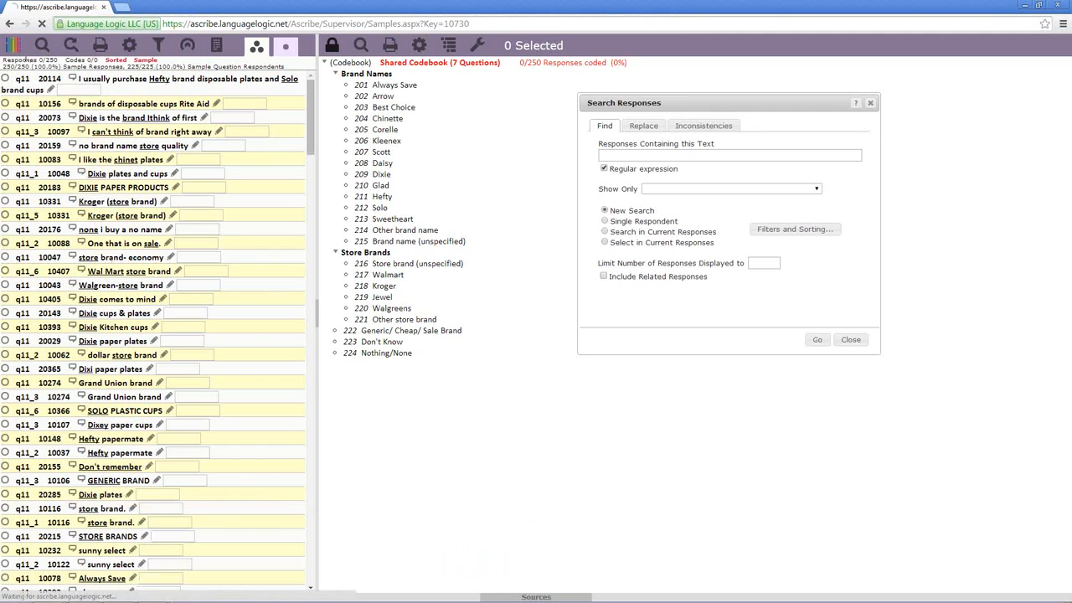
pyautogui.rightClick(216, 184)
pyautogui.click(243, 198)
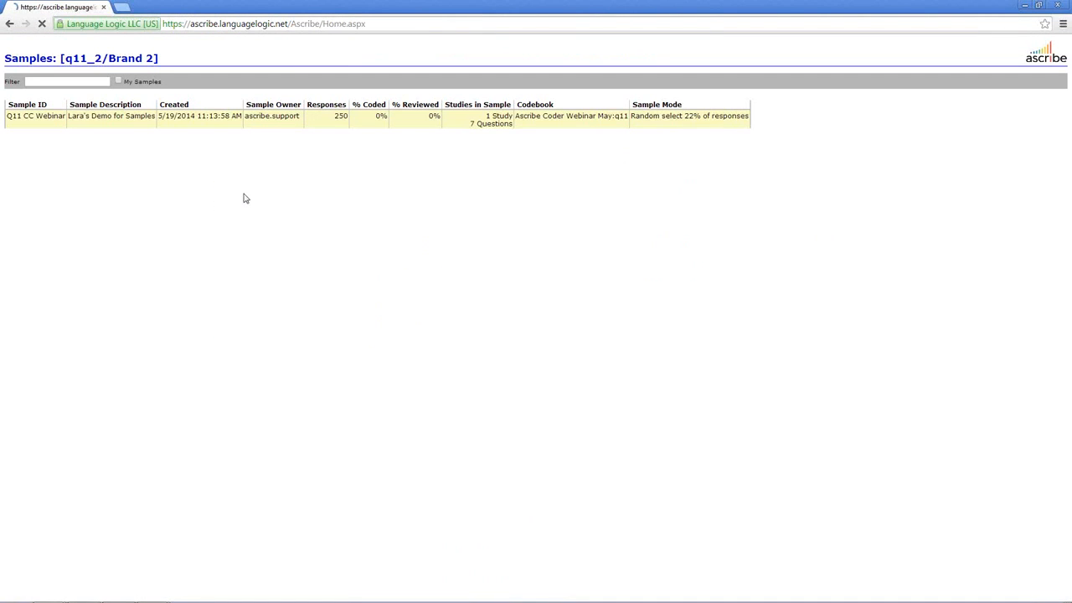
pyautogui.rightClick(439, 152)
pyautogui.moveTo(494, 201)
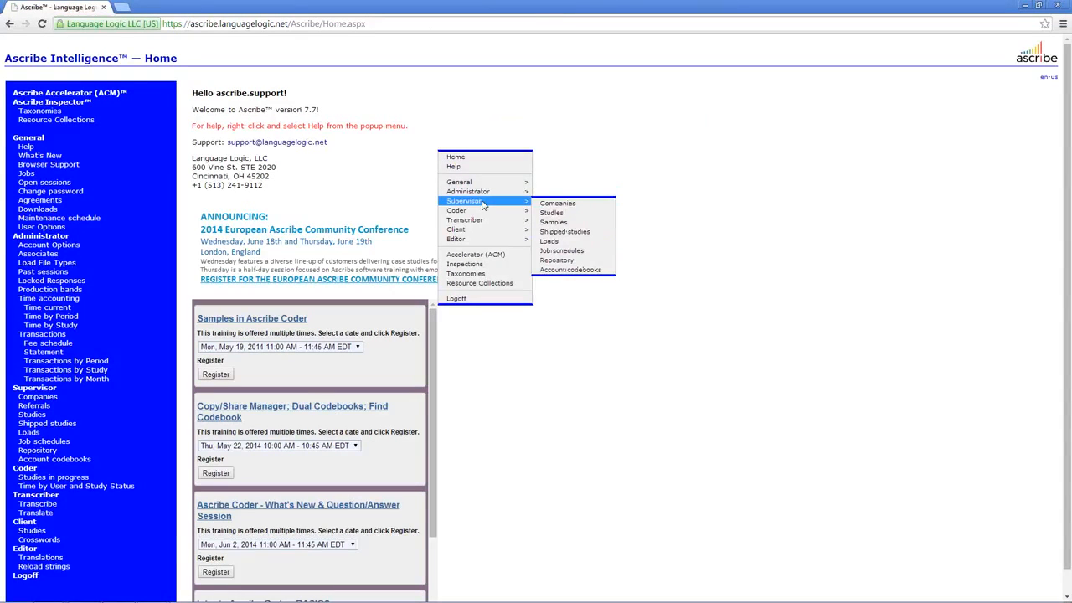
pyautogui.click(566, 223)
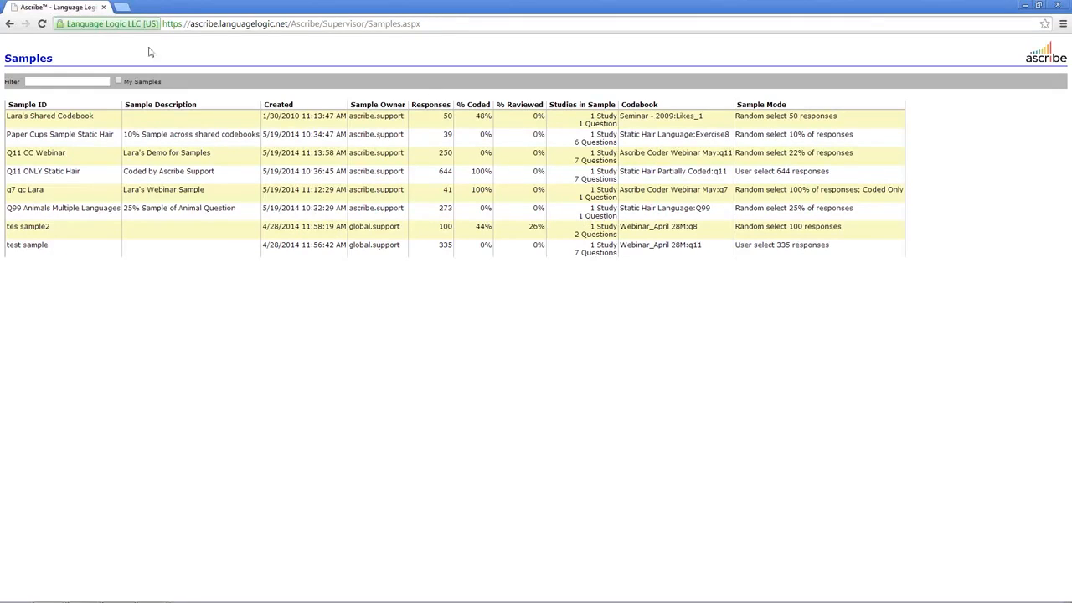
# Restrict the samples list to My Samples and filter it by "q11".
pyautogui.click(119, 81)
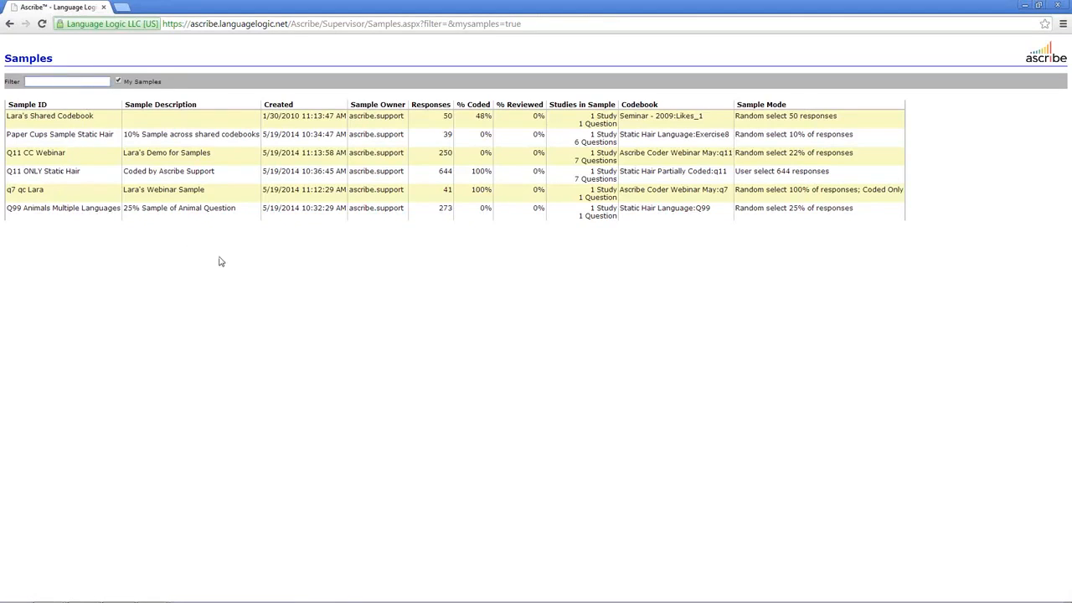
pyautogui.write('q11')
pyautogui.press('Return')
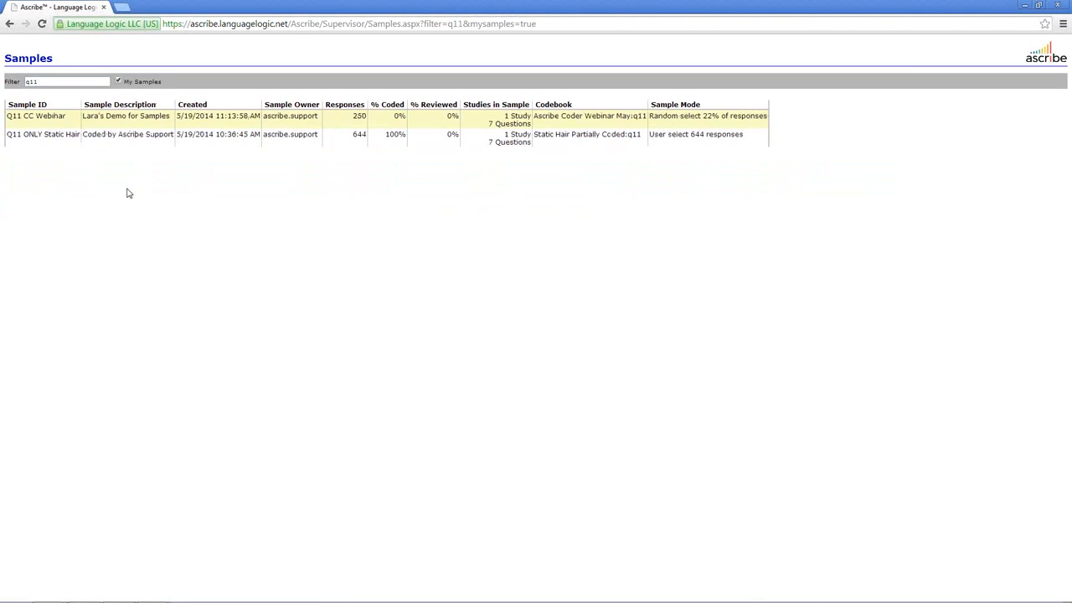
# Open the Q11 ONLY Static Hair sample in Ascribe Coder, expand its sources pane and load its responses.
pyautogui.rightClick(230, 137)
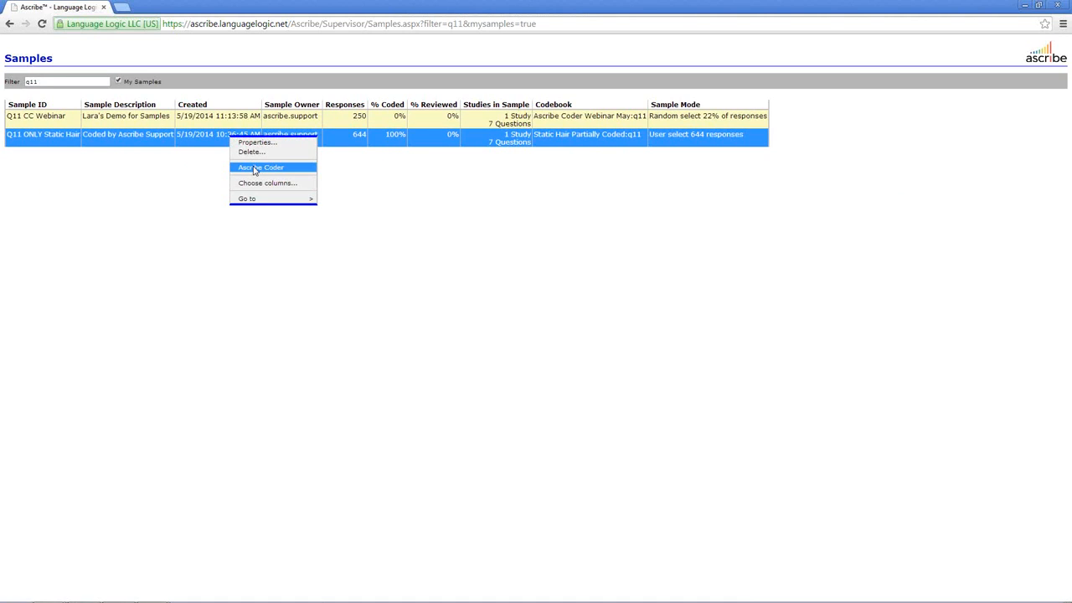
pyautogui.click(256, 170)
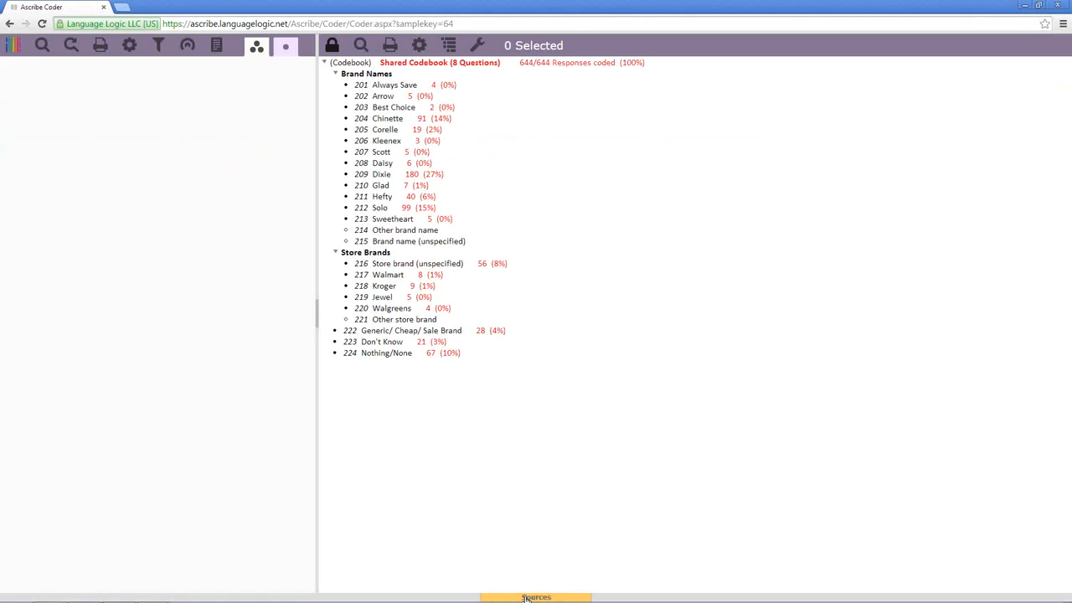
pyautogui.click(524, 598)
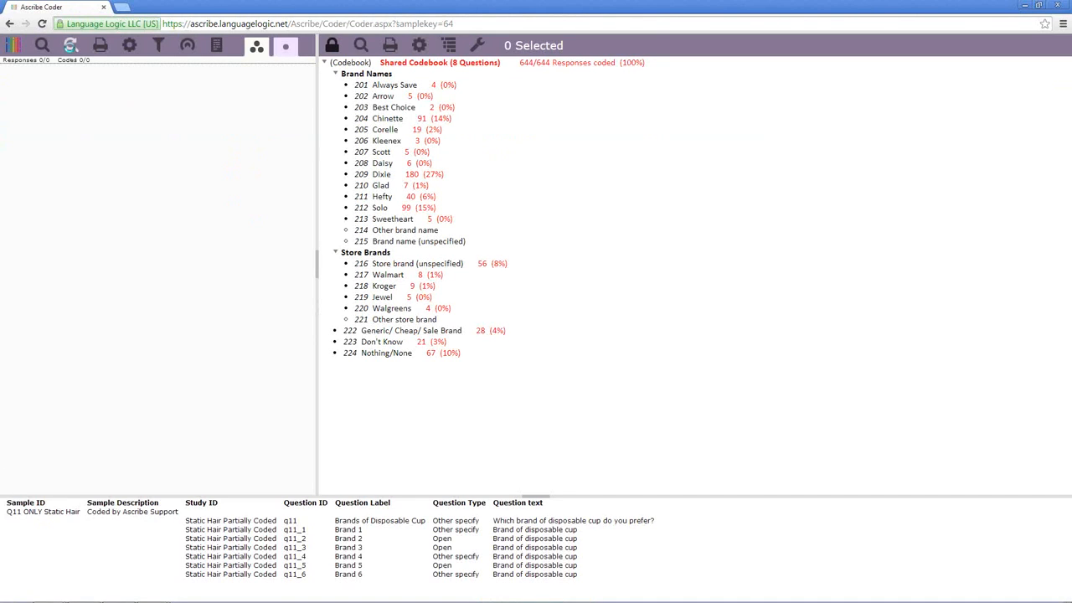
pyautogui.click(71, 45)
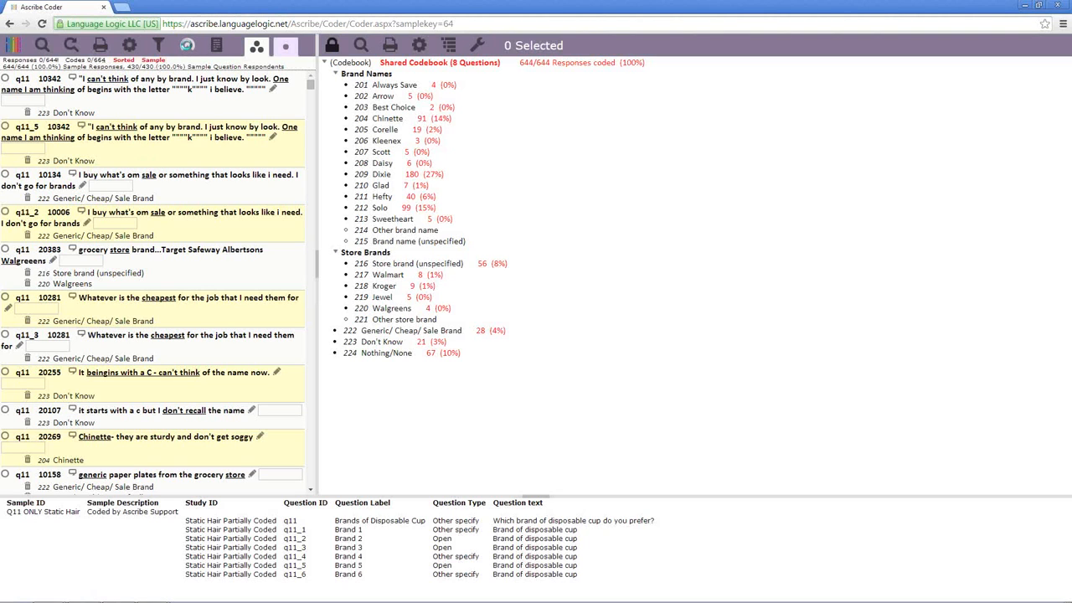
# Check the sample and the questions selected as coding sources for Q11 ONLY Static Hair, leaving the selection as it is.
pyautogui.click(187, 45)
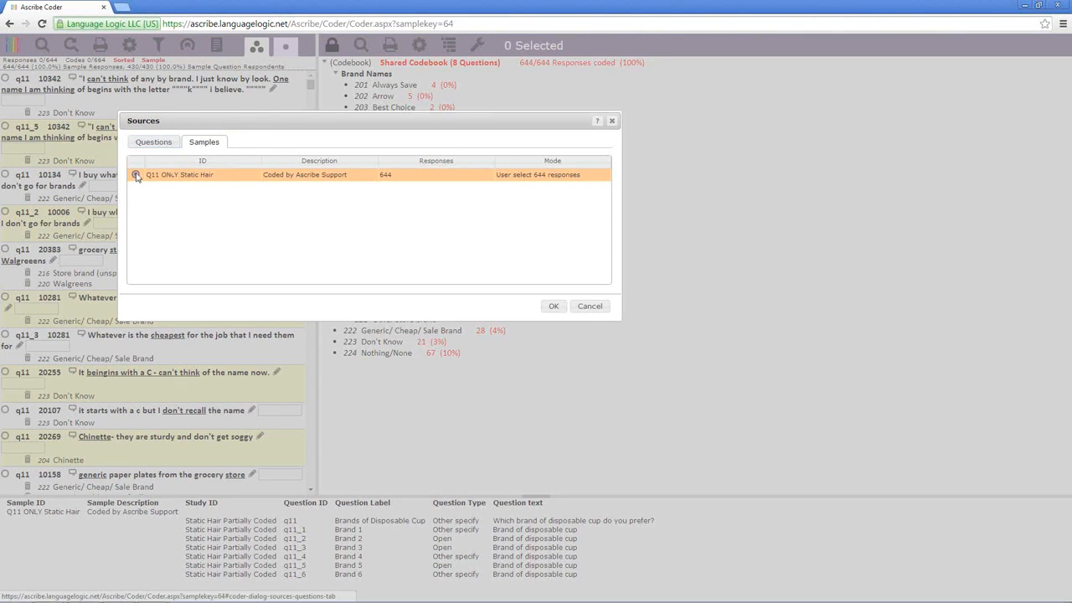
pyautogui.click(144, 142)
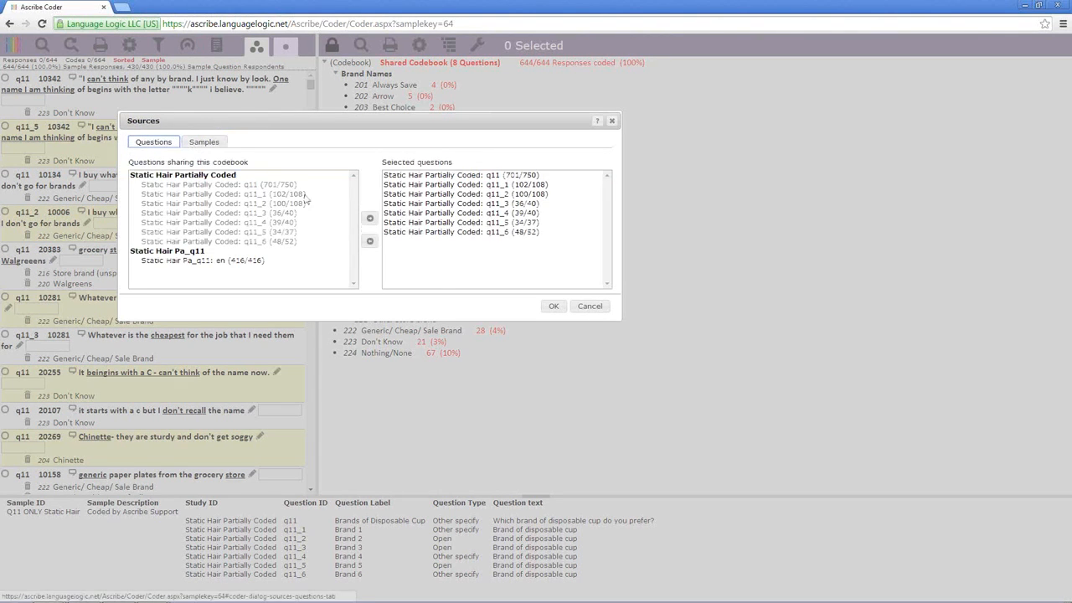
pyautogui.click(590, 306)
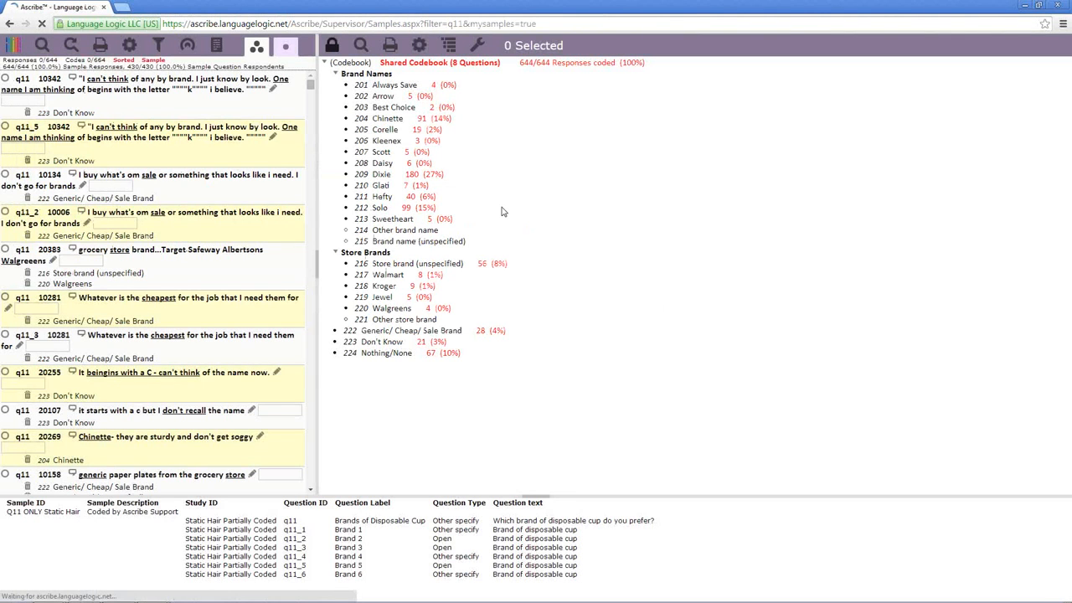
# Return to the supervisor's studies list and open the questions of the study Ascribe Coder Webinar May.
pyautogui.rightClick(432, 176)
pyautogui.click(471, 188)
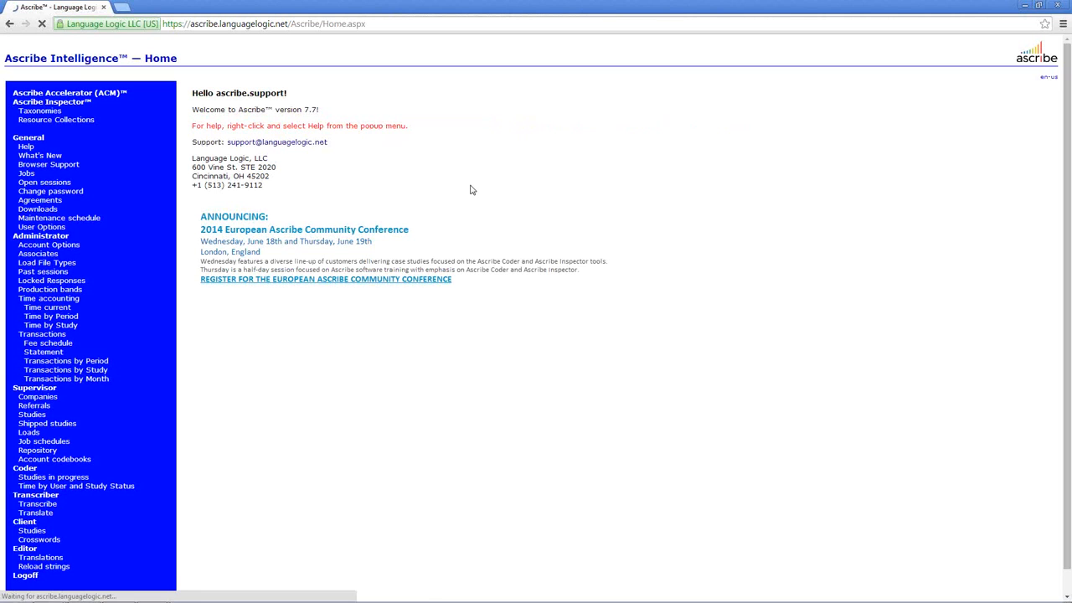
pyautogui.rightClick(482, 159)
pyautogui.moveTo(519, 209)
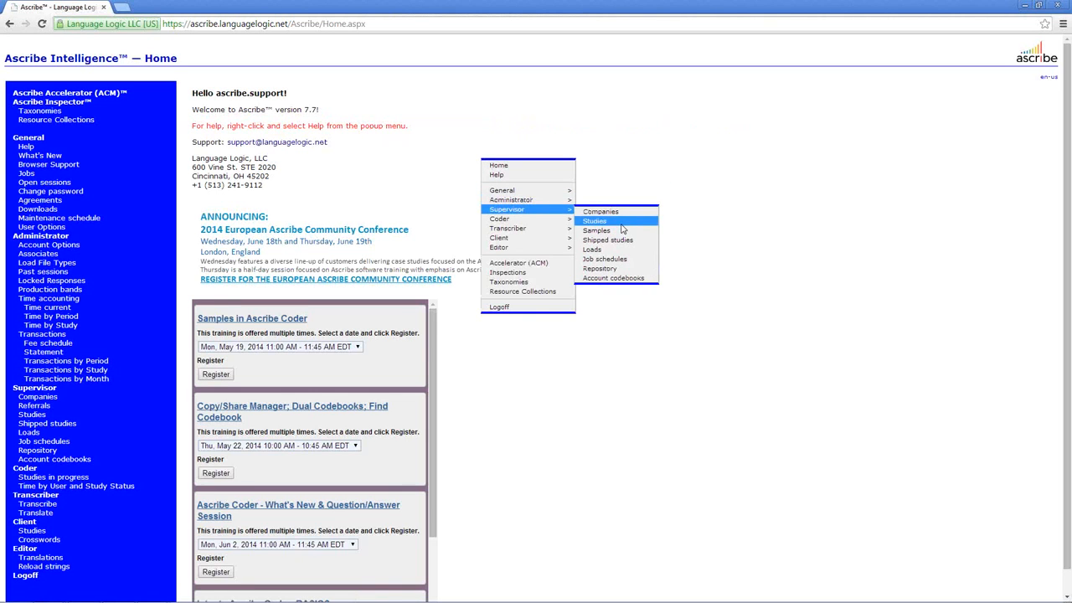
pyautogui.click(620, 222)
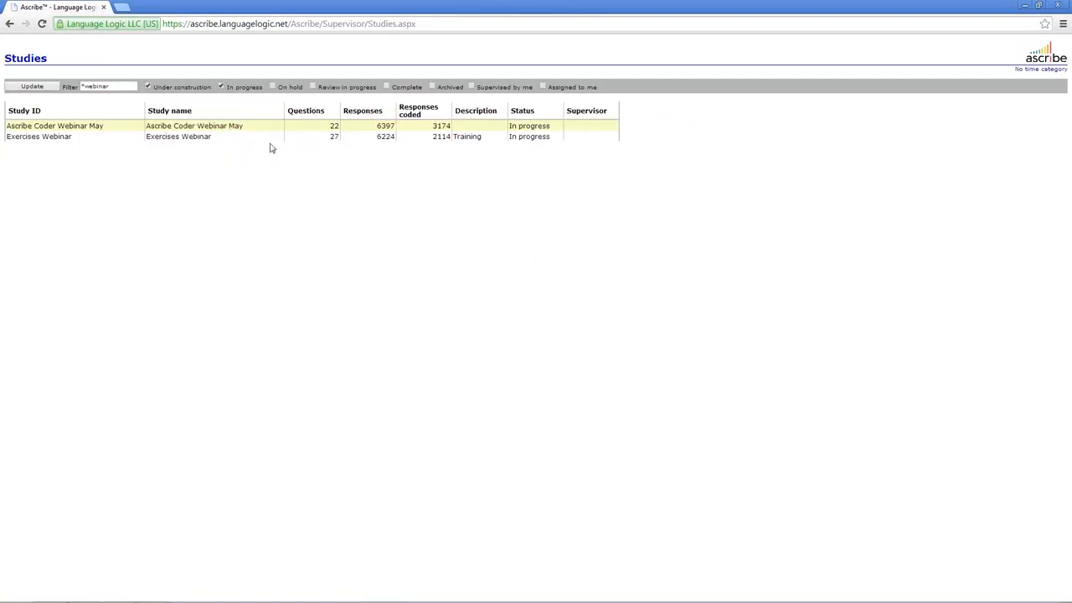
pyautogui.rightClick(264, 128)
pyautogui.click(279, 137)
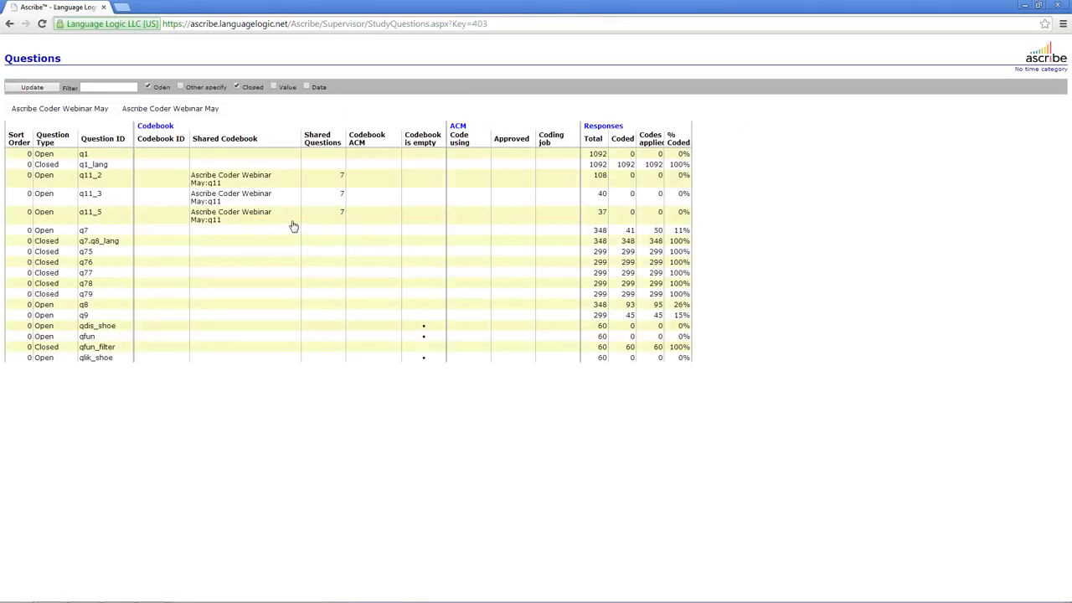
# Open question q11_2 in Ascribe Coder, choose the Q11 CC Webinar sample as the source and load its responses.
pyautogui.rightClick(289, 186)
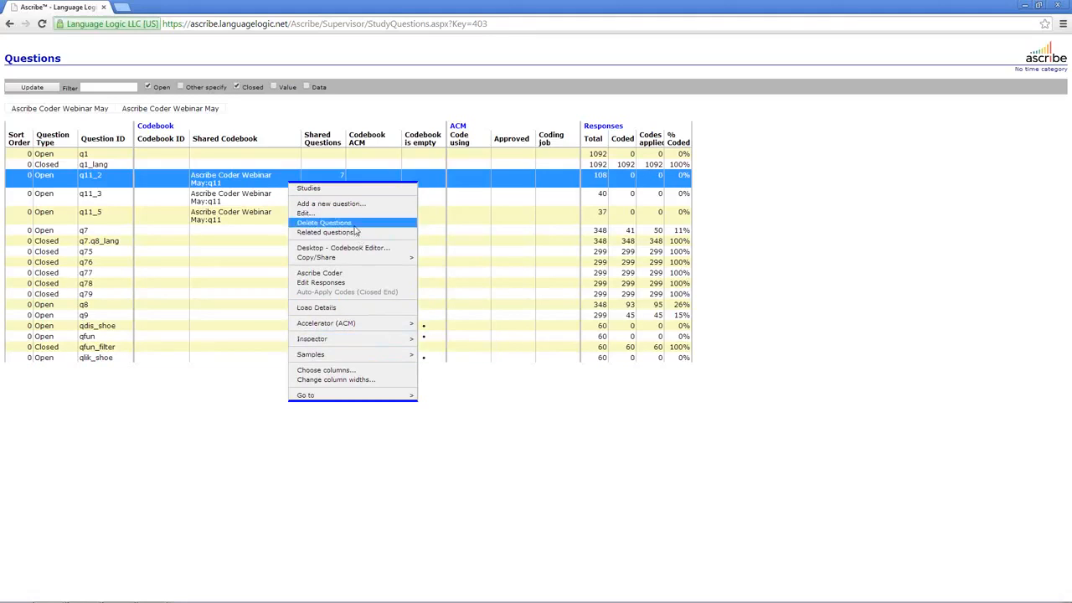
pyautogui.click(350, 273)
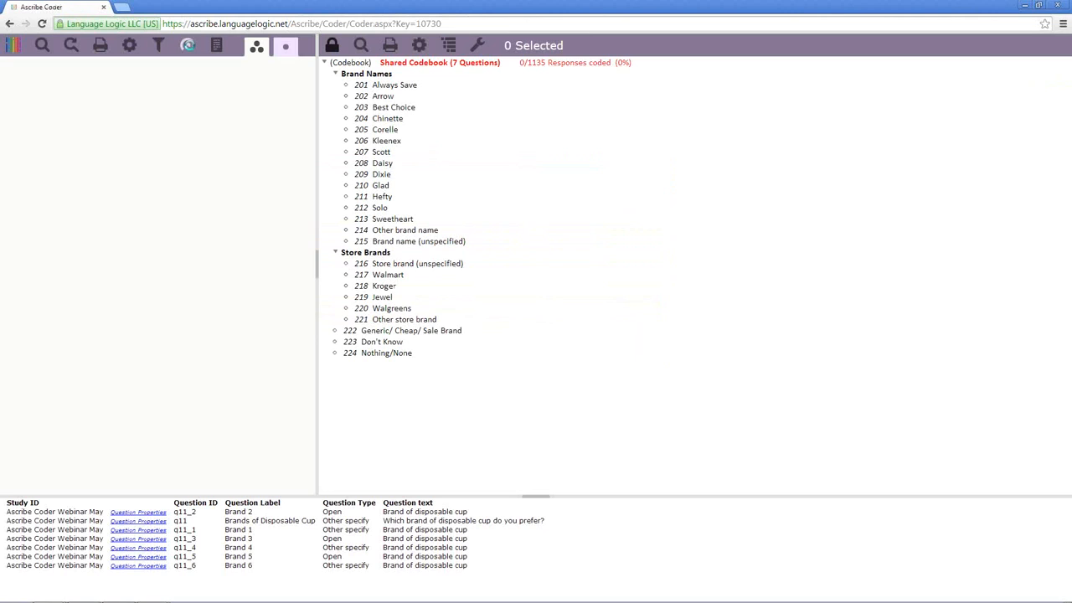
pyautogui.click(188, 45)
pyautogui.click(204, 142)
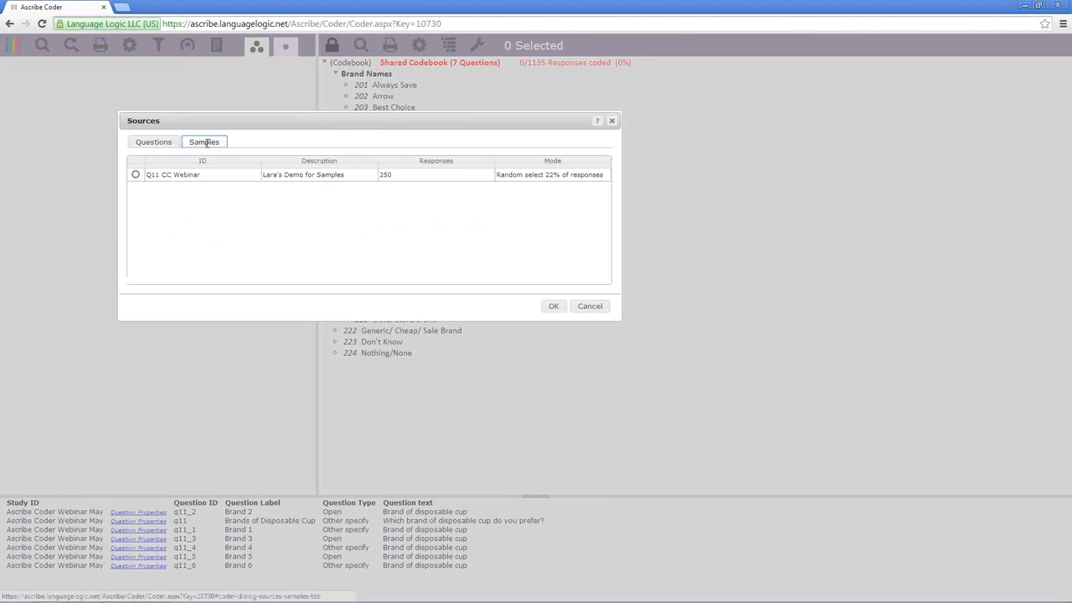
pyautogui.click(135, 175)
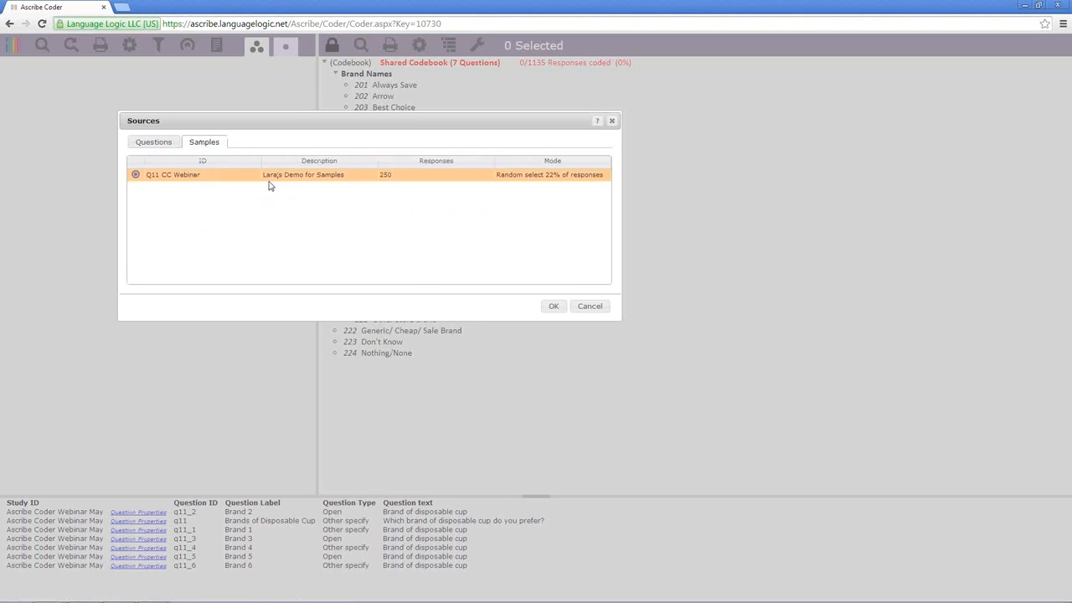
pyautogui.click(553, 306)
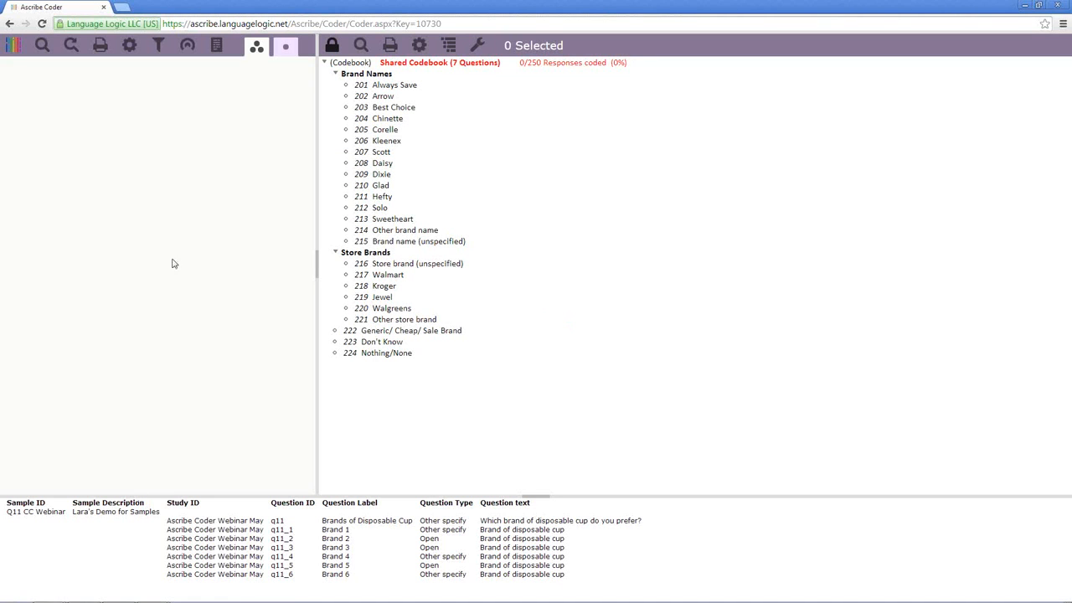
pyautogui.click(71, 44)
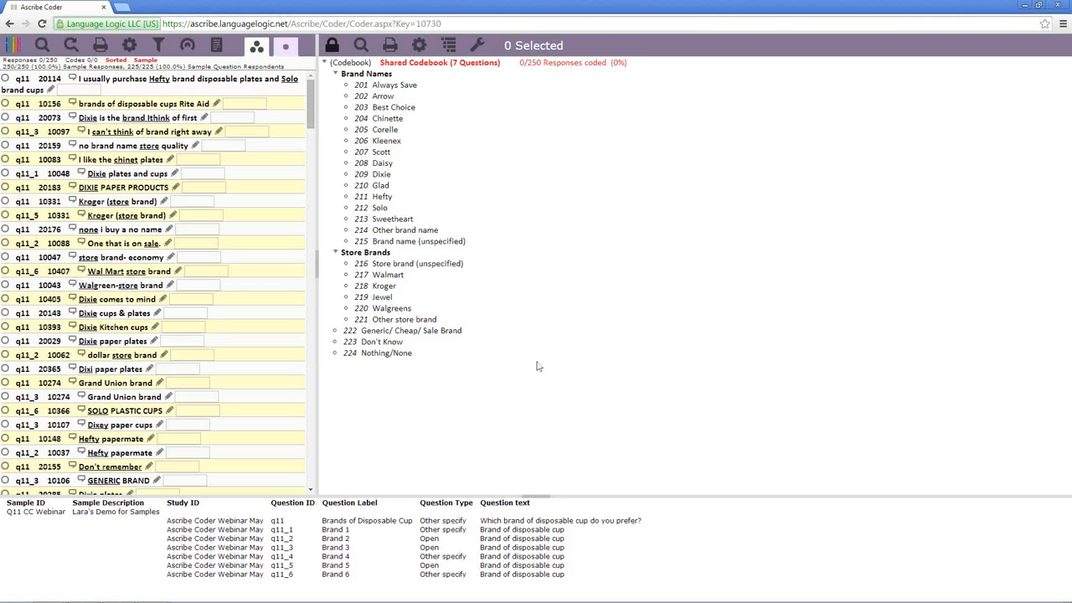
# Leave the coding view, return to the studies list and open the questions of the Exercises Webinar study.
pyautogui.click(12, 49)
pyautogui.click(30, 55)
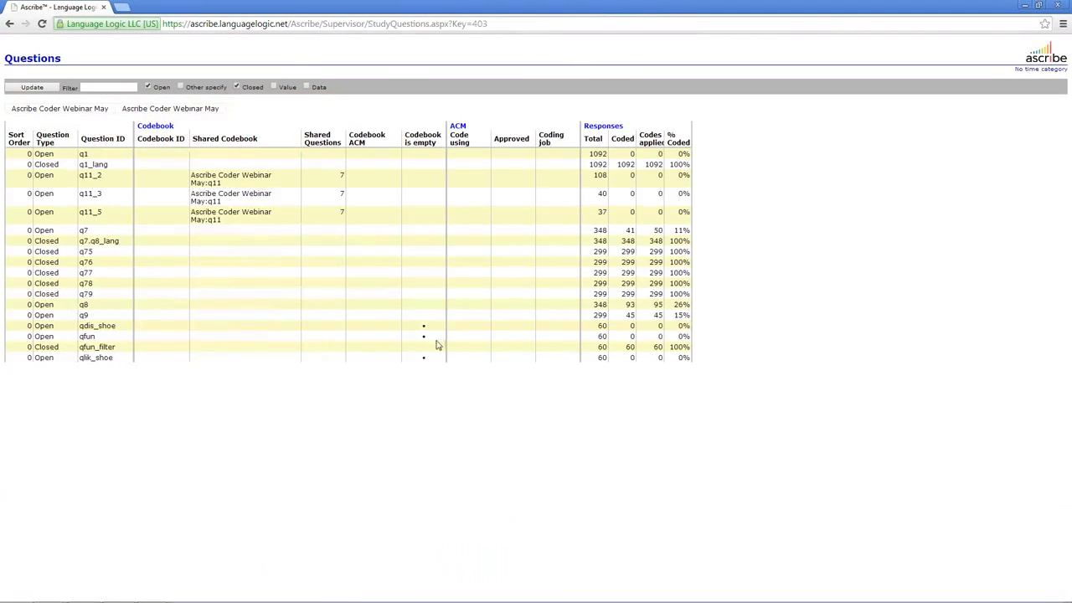
pyautogui.rightClick(329, 126)
pyautogui.click(344, 138)
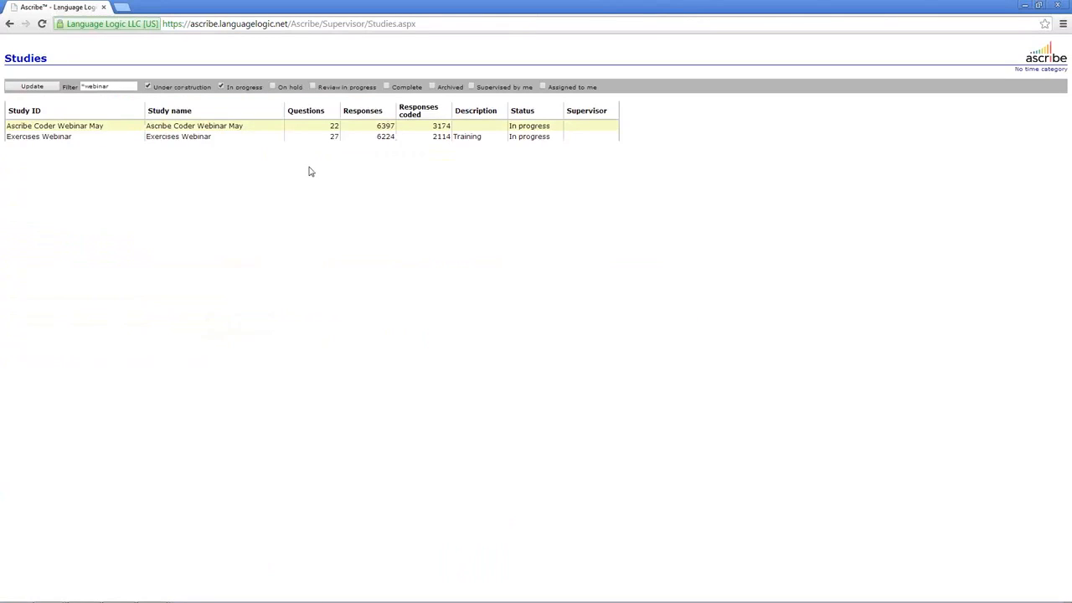
pyautogui.rightClick(269, 140)
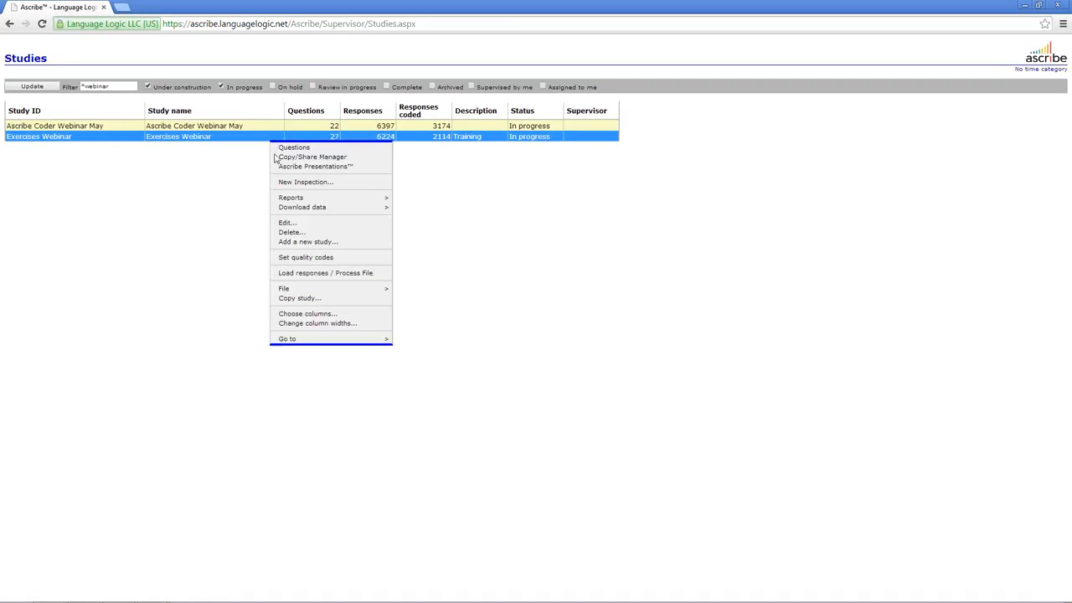
pyautogui.click(318, 149)
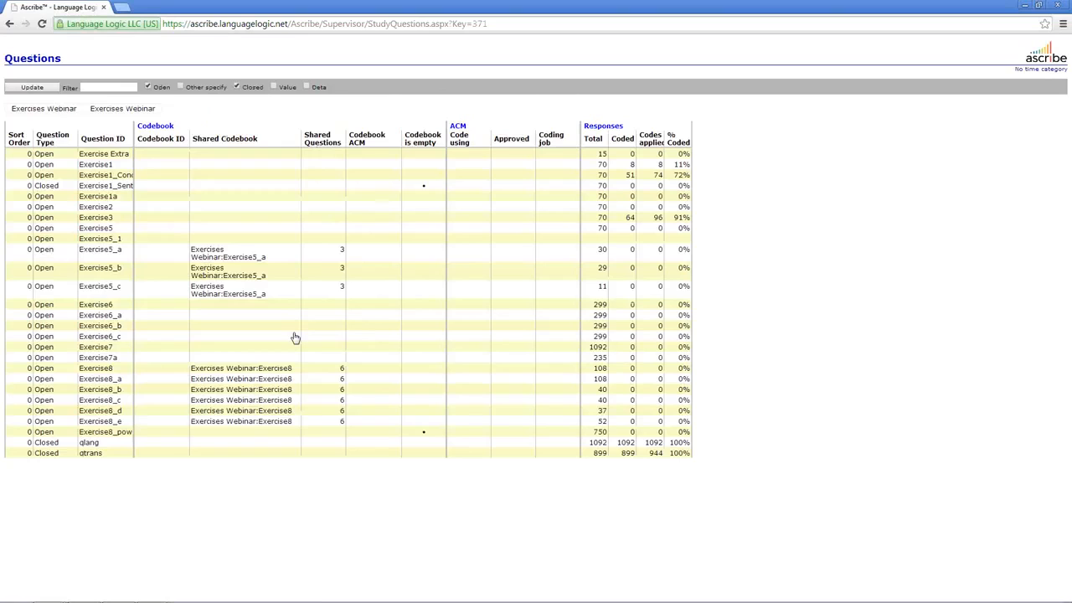
# Open question Exercise6 in Ascribe Coder and run a response search without search text to load all its responses.
pyautogui.rightClick(256, 309)
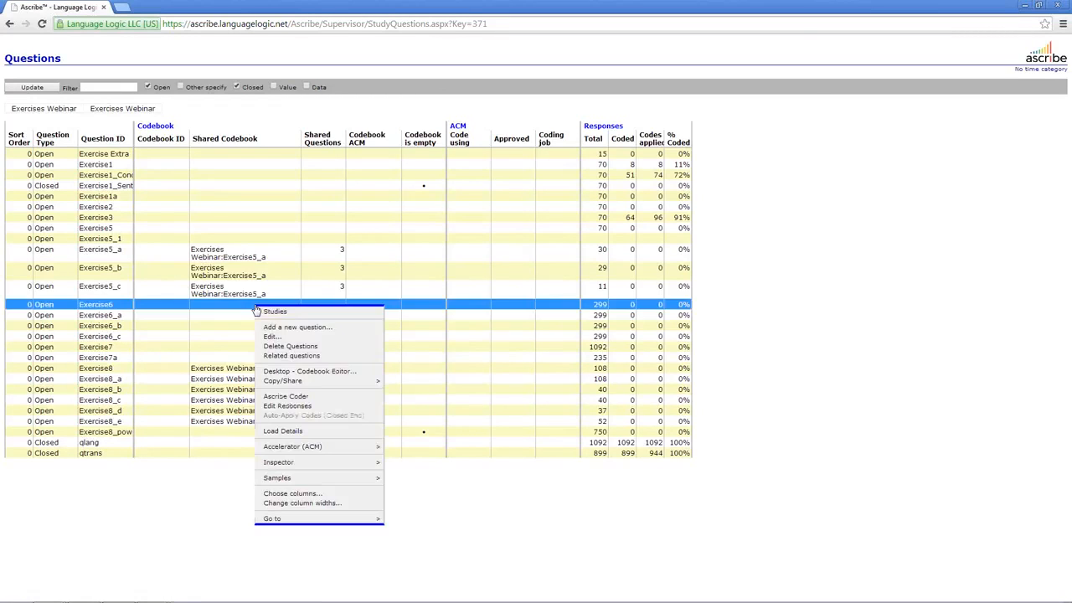
pyautogui.click(316, 399)
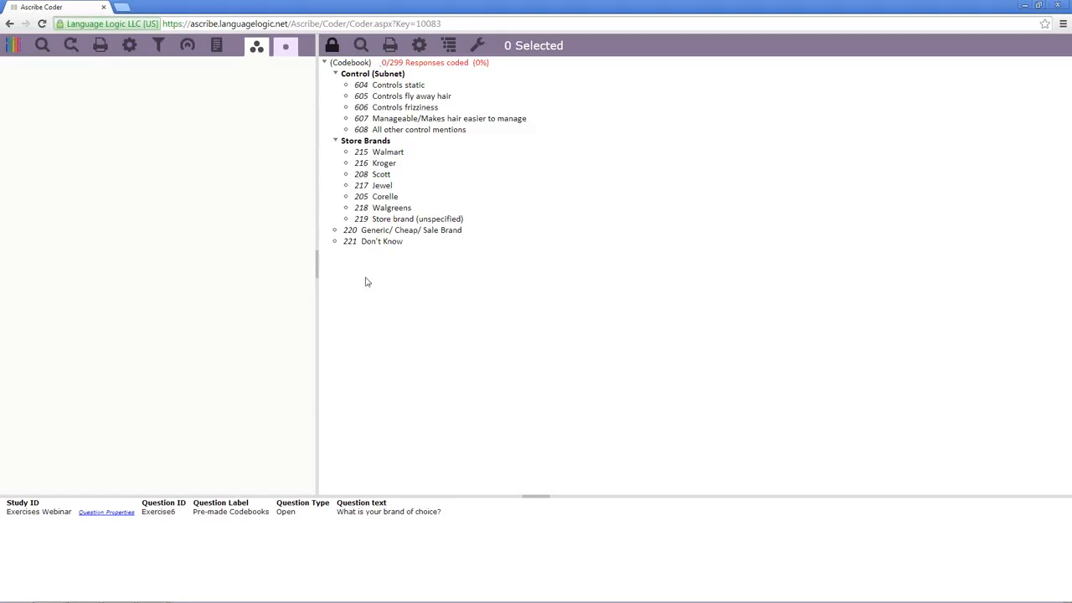
pyautogui.click(42, 45)
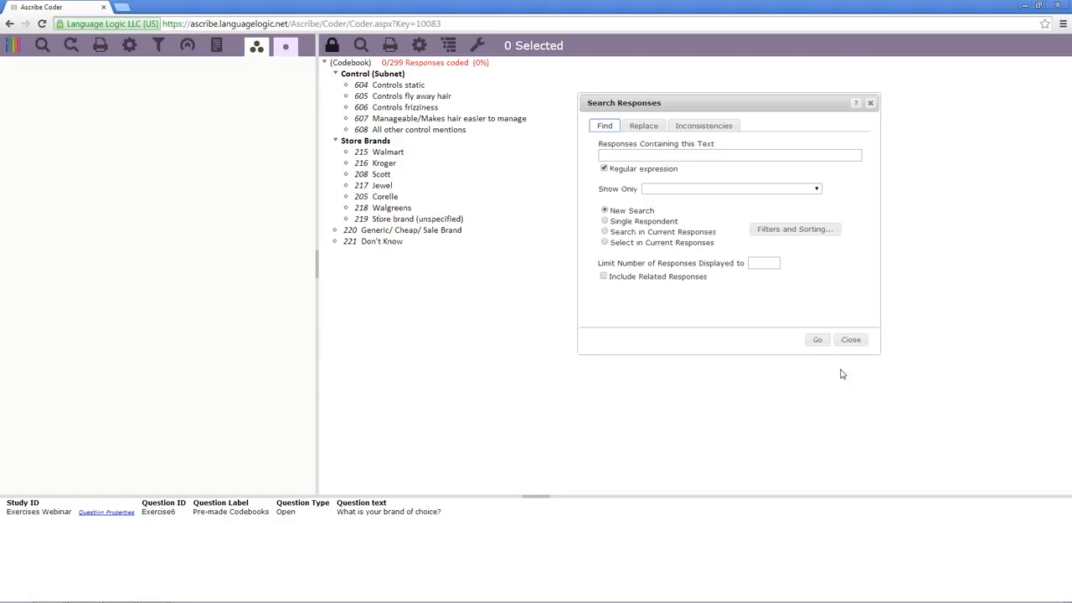
pyautogui.click(821, 341)
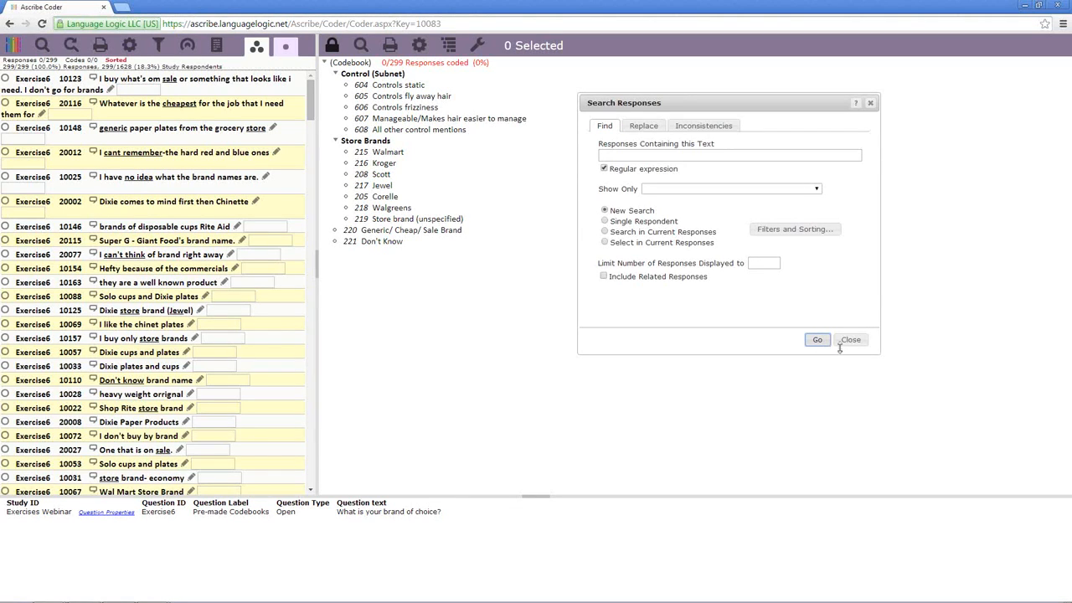
# Search the Exercise6 responses with the regular expression "dix|solo".
pyautogui.click(649, 154)
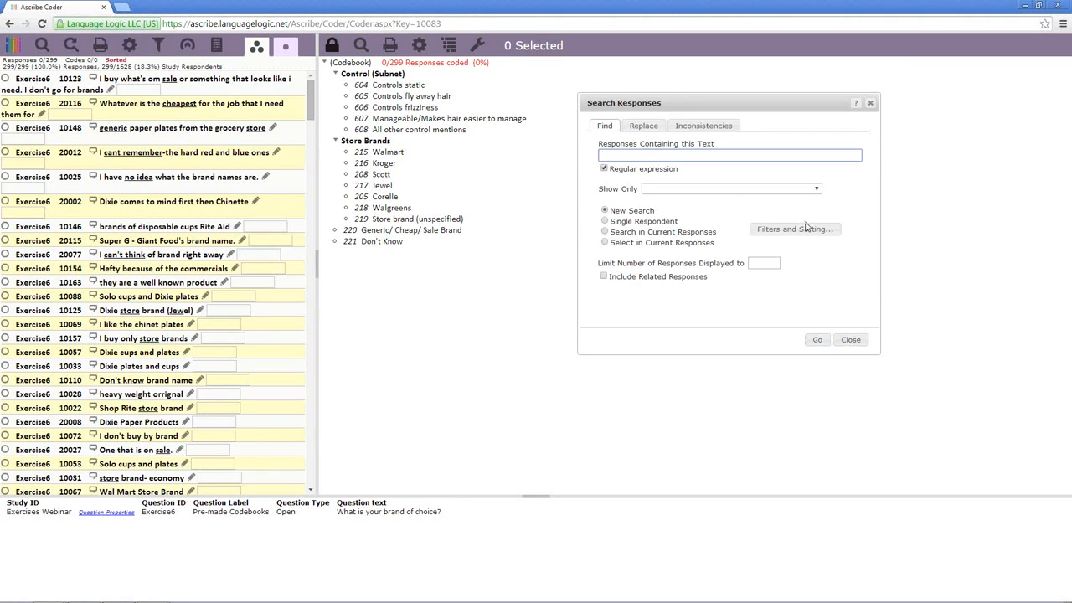
pyautogui.write('dix|solo')
pyautogui.click(818, 342)
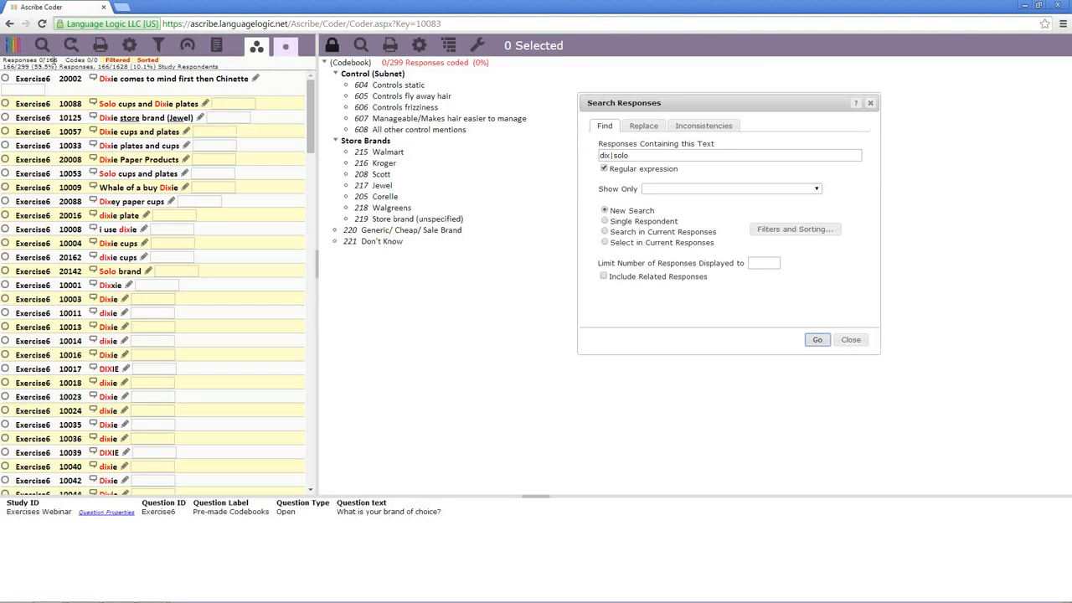
# Create a sample from the filtered responses with the ID "E6 Dixie/Solo" and a short demo description.
pyautogui.rightClick(165, 79)
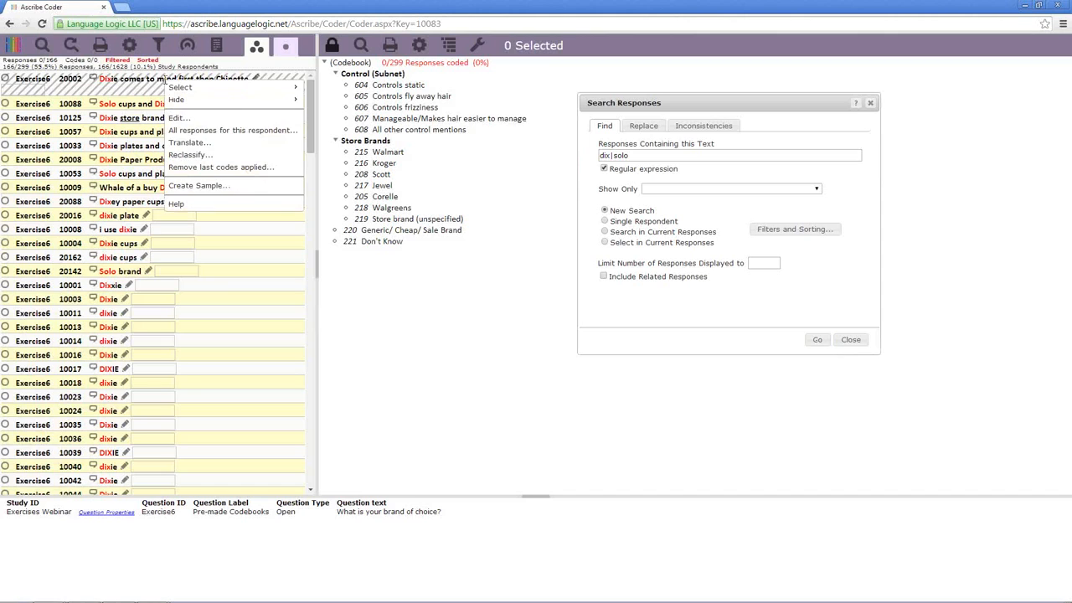
pyautogui.click(232, 186)
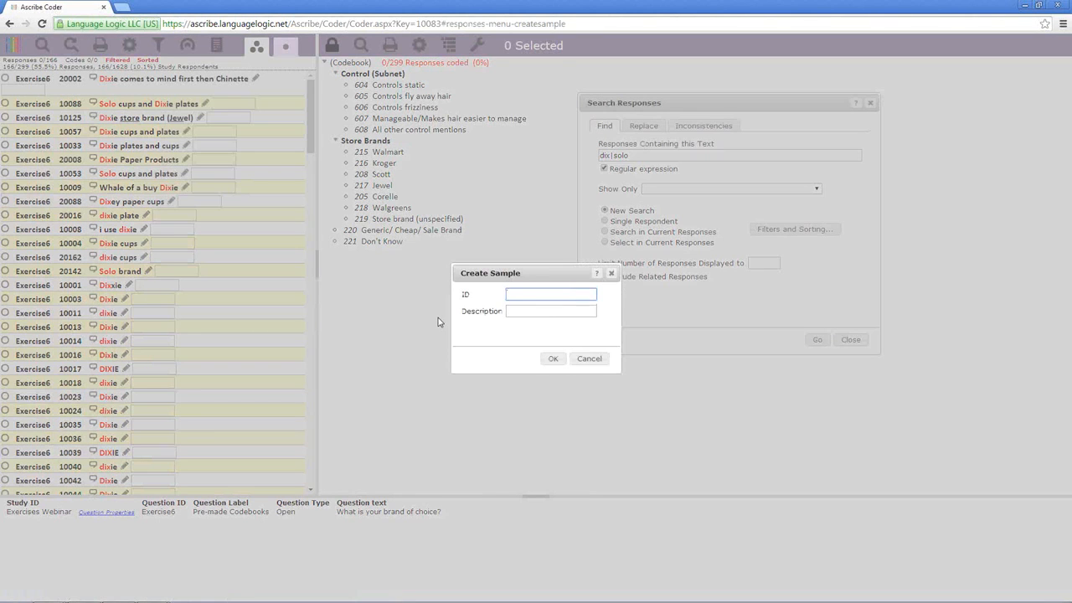
pyautogui.write('E')
pyautogui.write('5')
pyautogui.write(' So')
pyautogui.press('BackSpace')
pyautogui.press('BackSpace')
pyautogui.write('Dixie/Solo')
pyautogui.press('Tab')
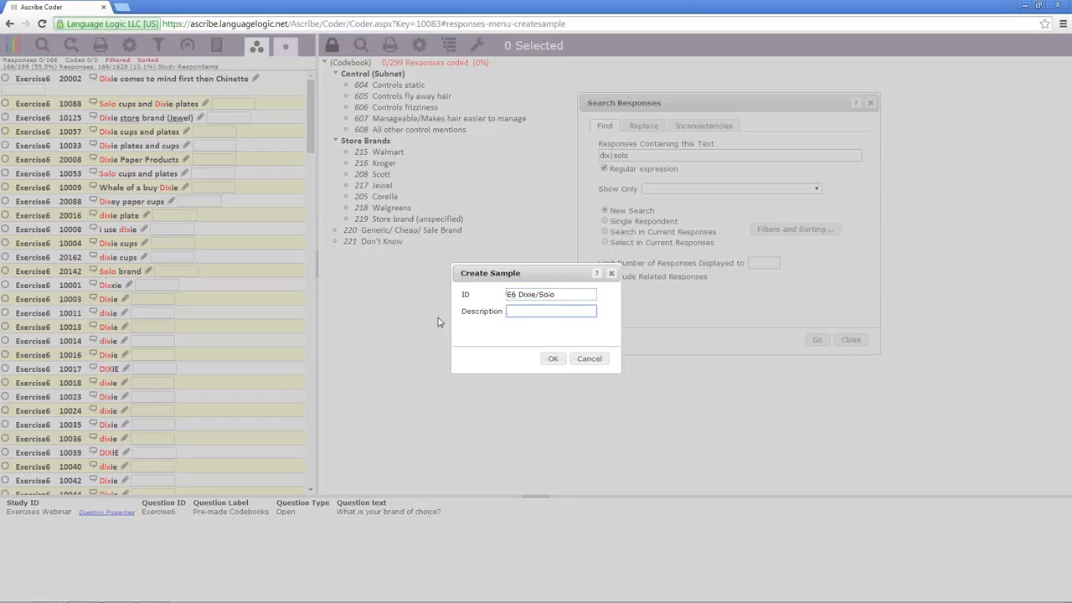
pyautogui.write('Samp')
pyautogui.press('BackSpace')
pyautogui.press('BackSpace')
pyautogui.press('BackSpace')
pyautogui.press('BackSpace')
pyautogui.write('Lara Demo')
pyautogui.click(553, 361)
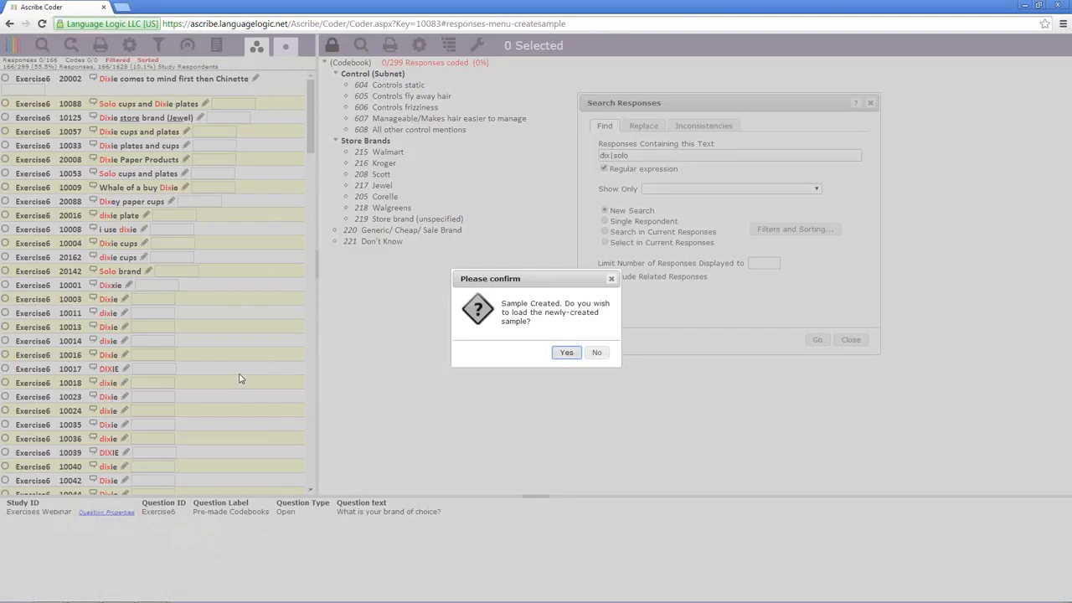
# Load the newly created sample and its responses, look through the list and close the response search.
pyautogui.click(558, 351)
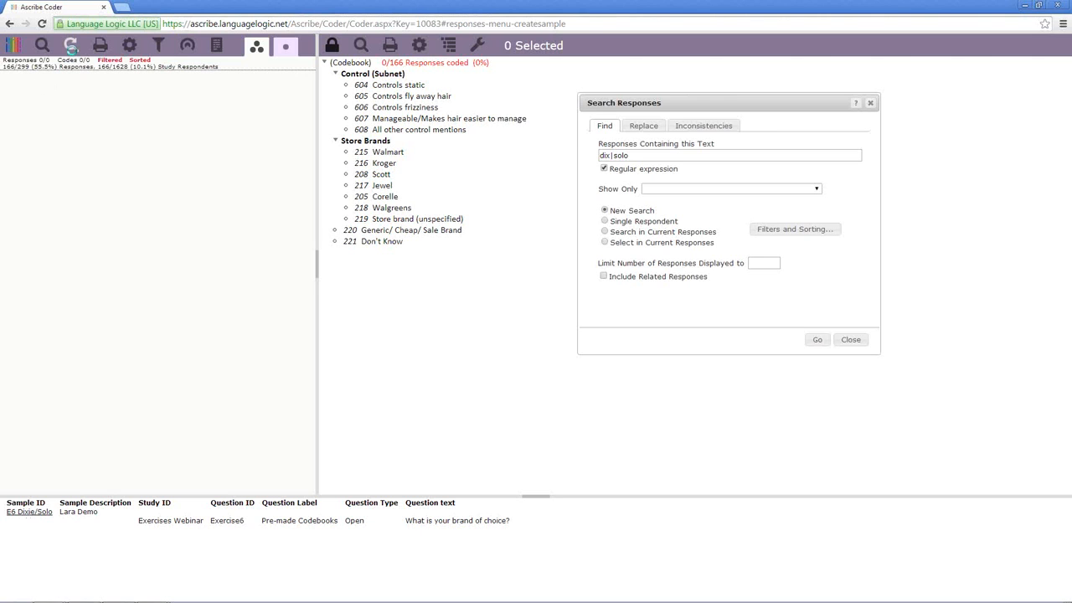
pyautogui.click(70, 46)
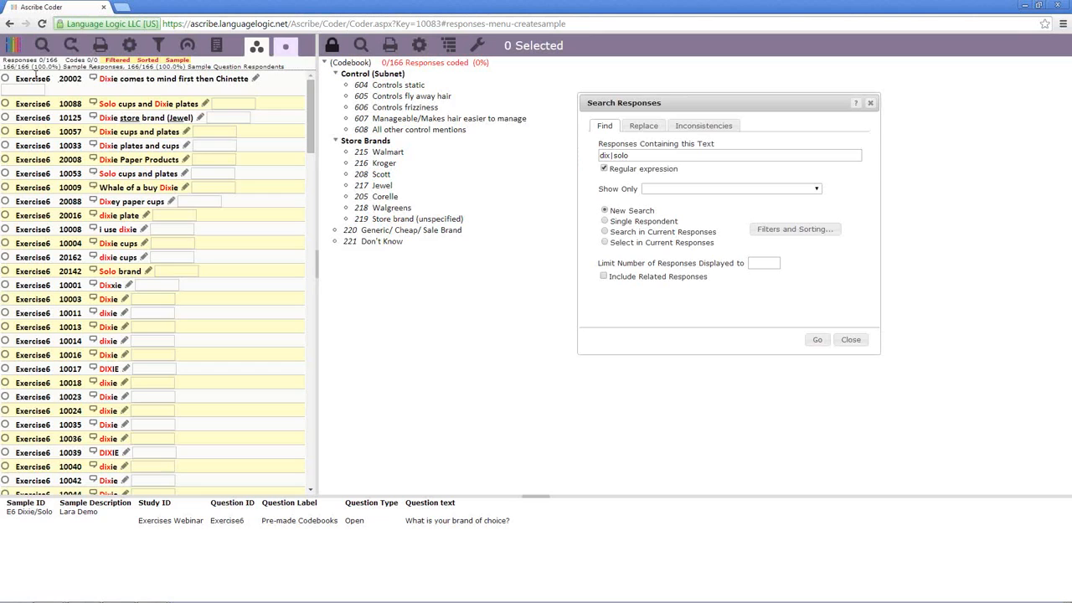
pyautogui.scroll(-5, 244, 273)
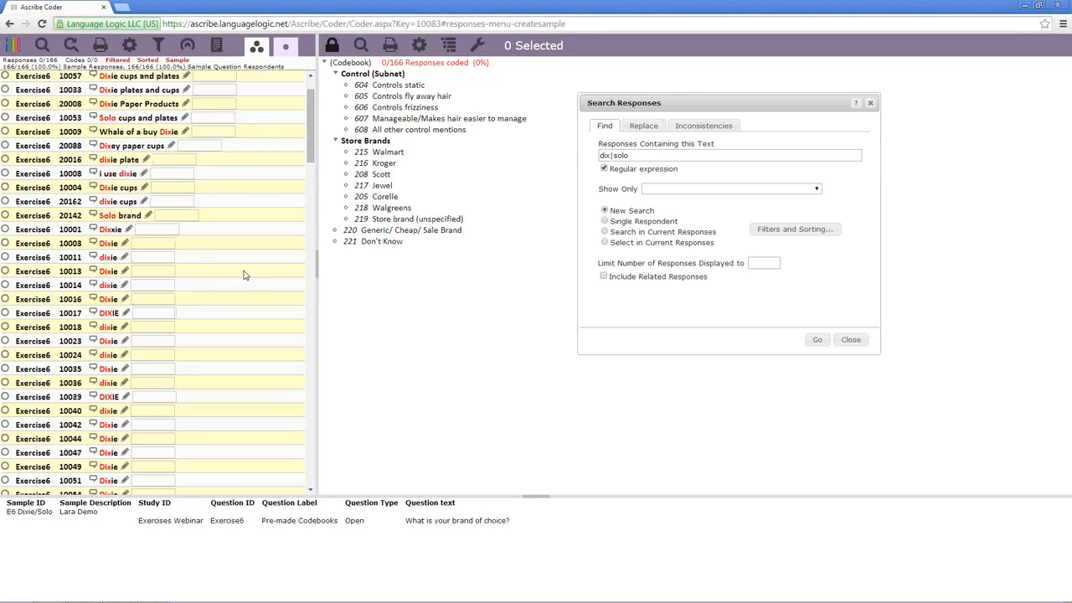
pyautogui.scroll(-10, 270, 306)
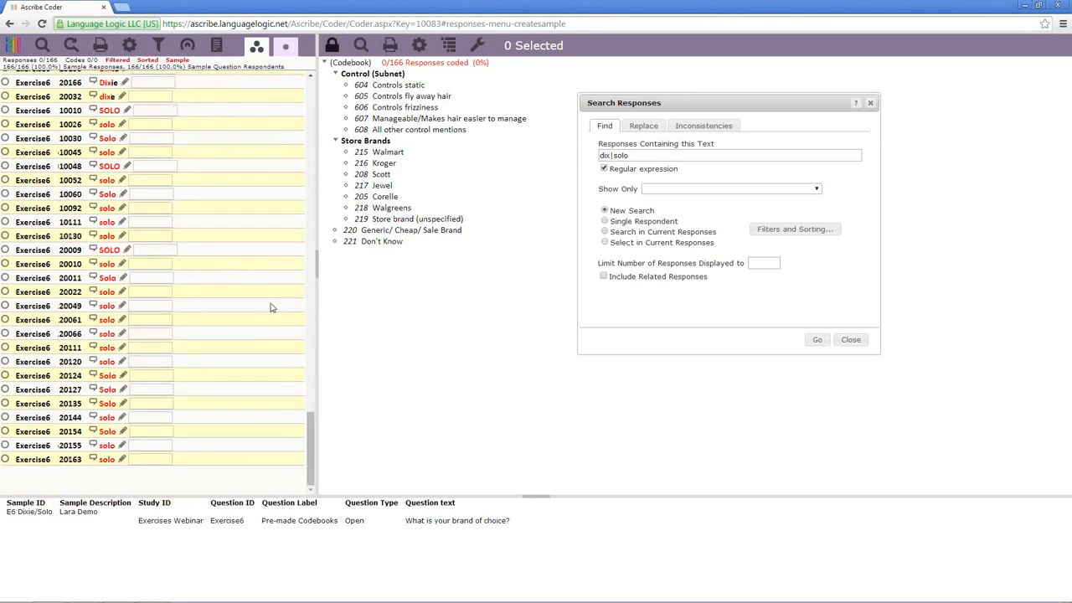
pyautogui.scroll(15, 271, 306)
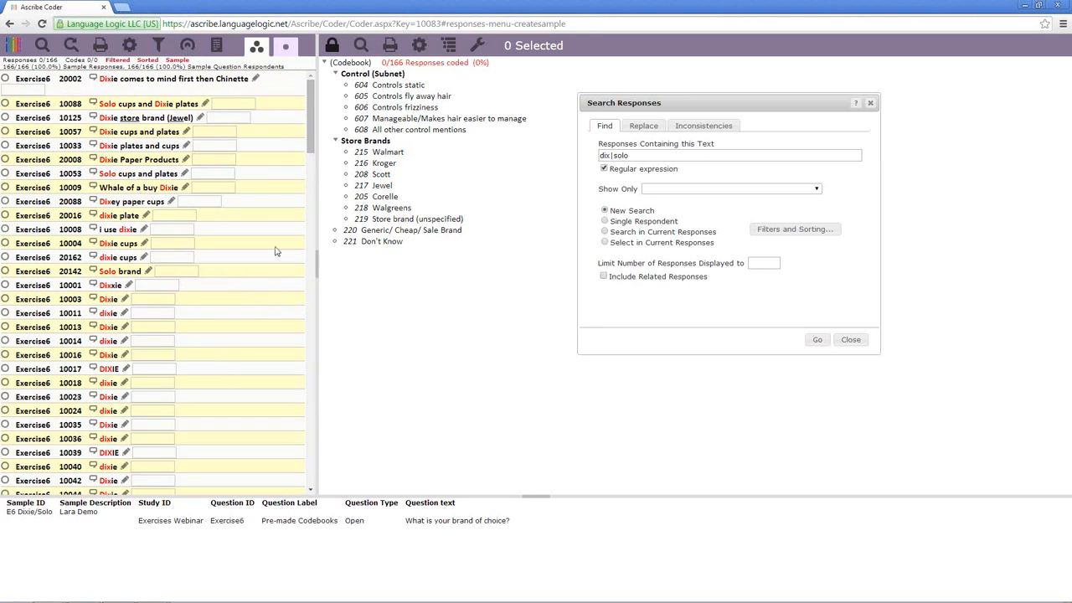
pyautogui.click(17, 48)
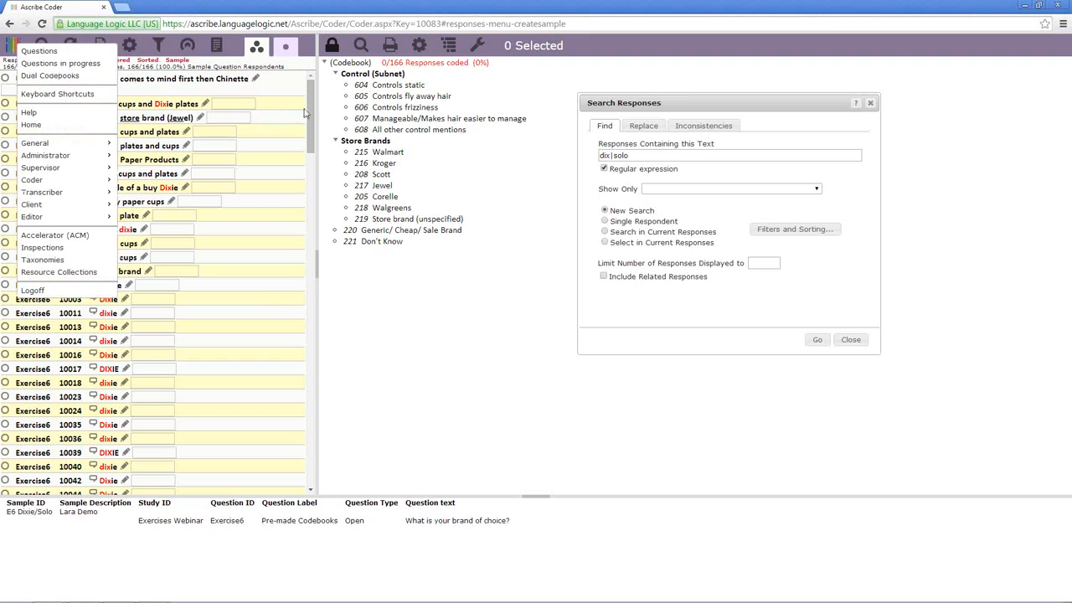
pyautogui.moveTo(308, 126); pyautogui.dragTo(290, 83)
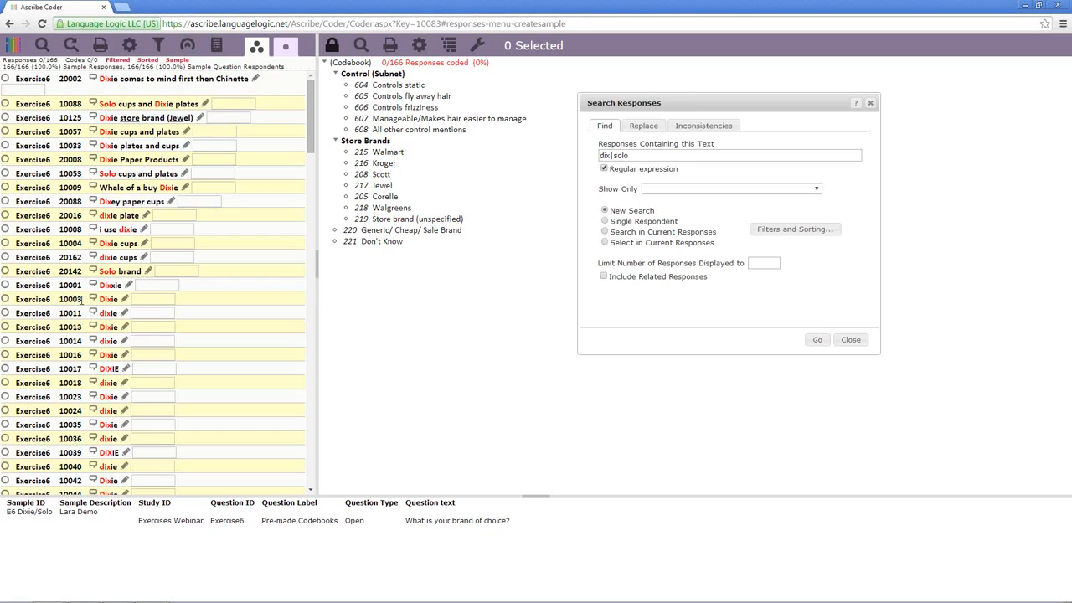
pyautogui.click(857, 342)
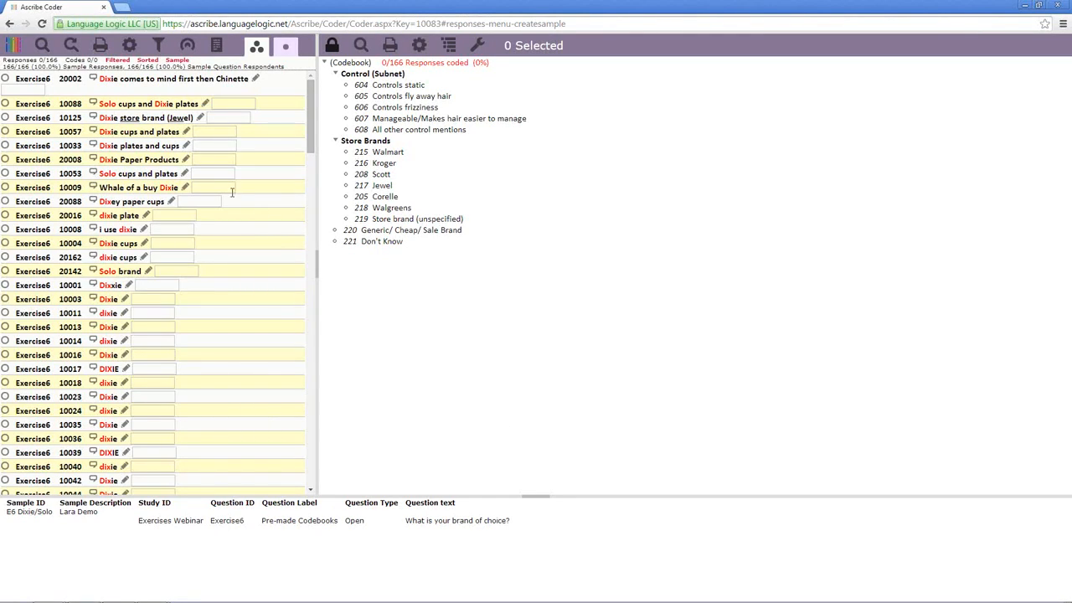
# Return to the question list, open the supervisor's samples list and refresh My Samples with an empty filter.
pyautogui.click(14, 48)
pyautogui.click(34, 56)
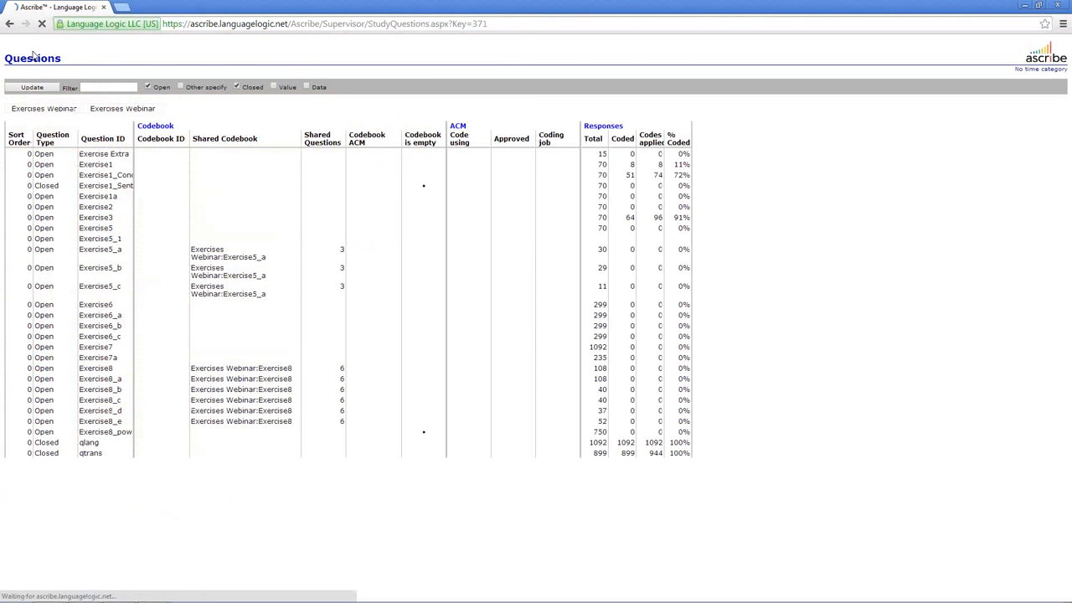
pyautogui.rightClick(528, 109)
pyautogui.moveTo(593, 184)
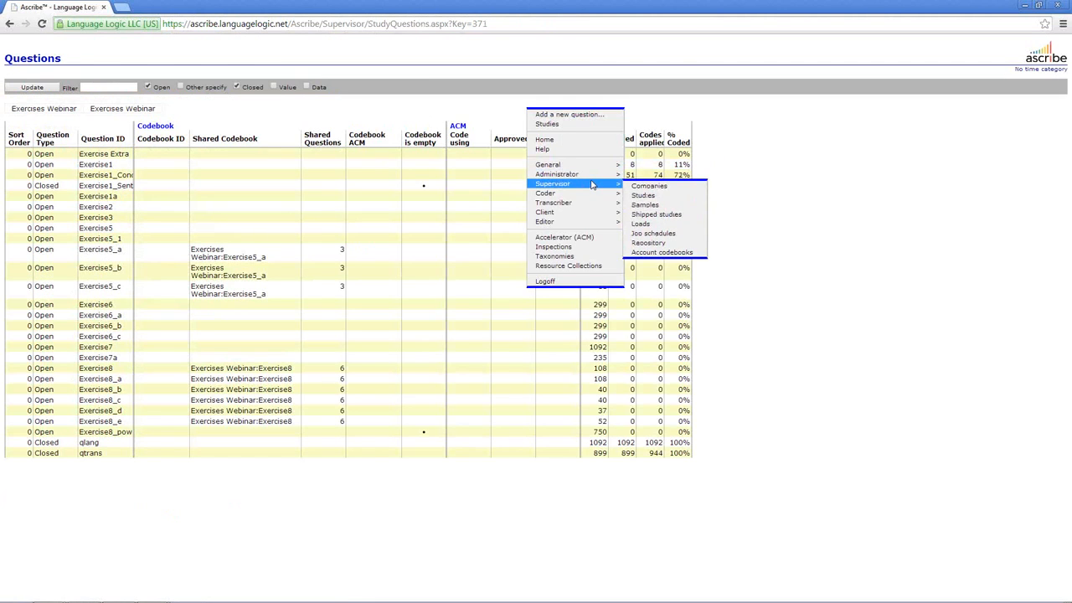
pyautogui.click(645, 205)
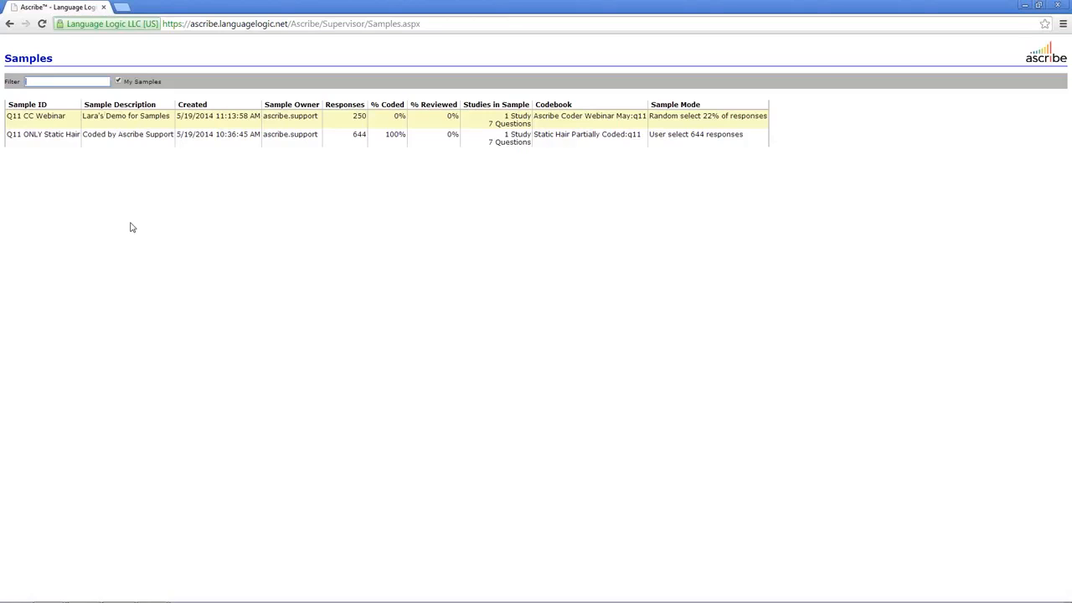
pyautogui.press('Return')
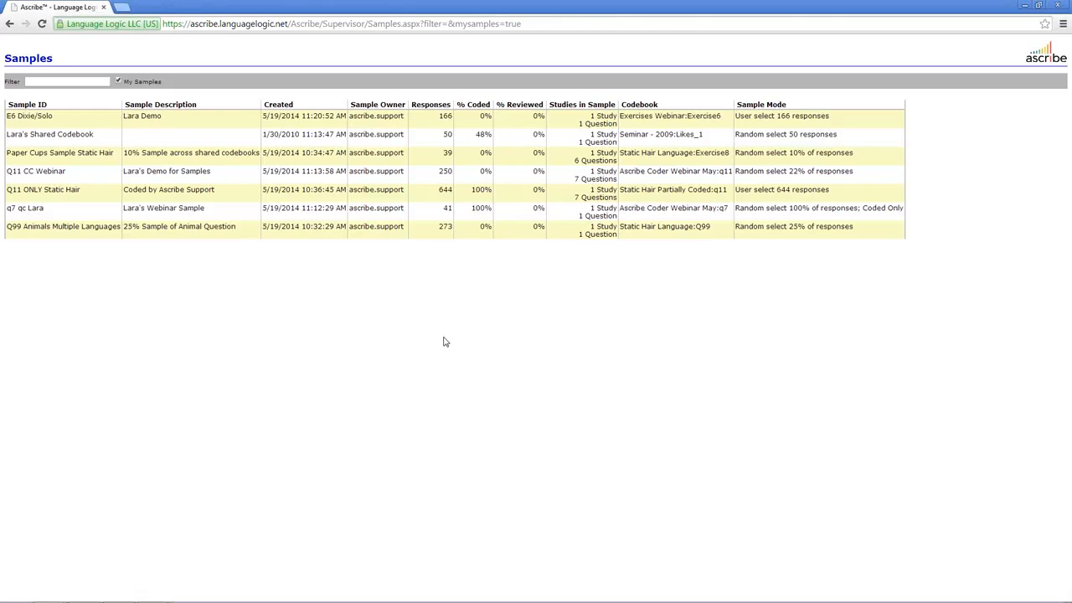
# Go back to the supervisor's studies list and open the questions of Ascribe Coder Webinar May.
pyautogui.rightClick(372, 277)
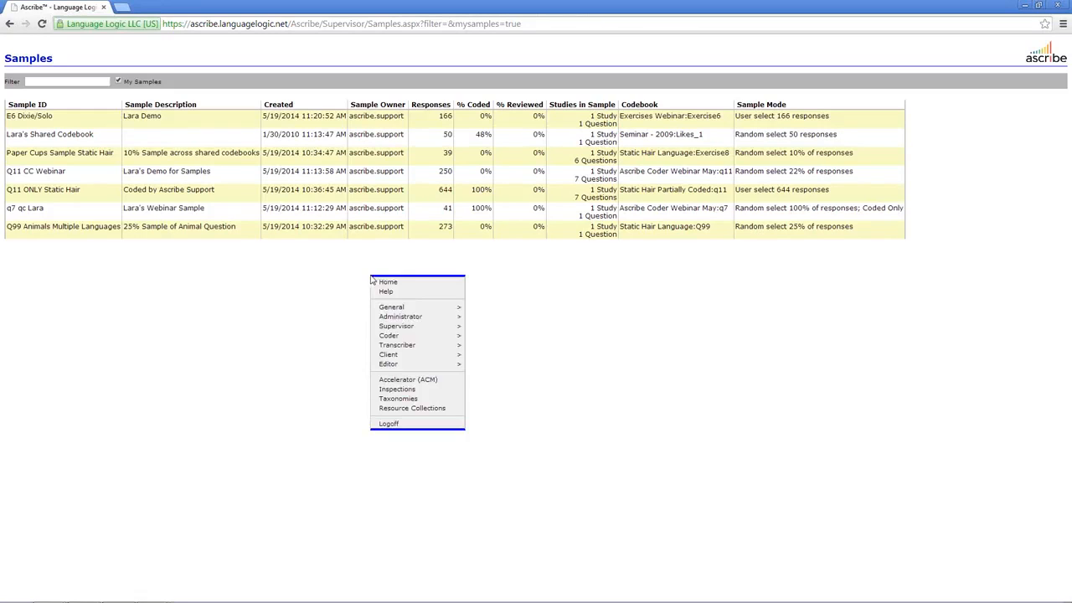
pyautogui.moveTo(419, 327)
pyautogui.click(484, 338)
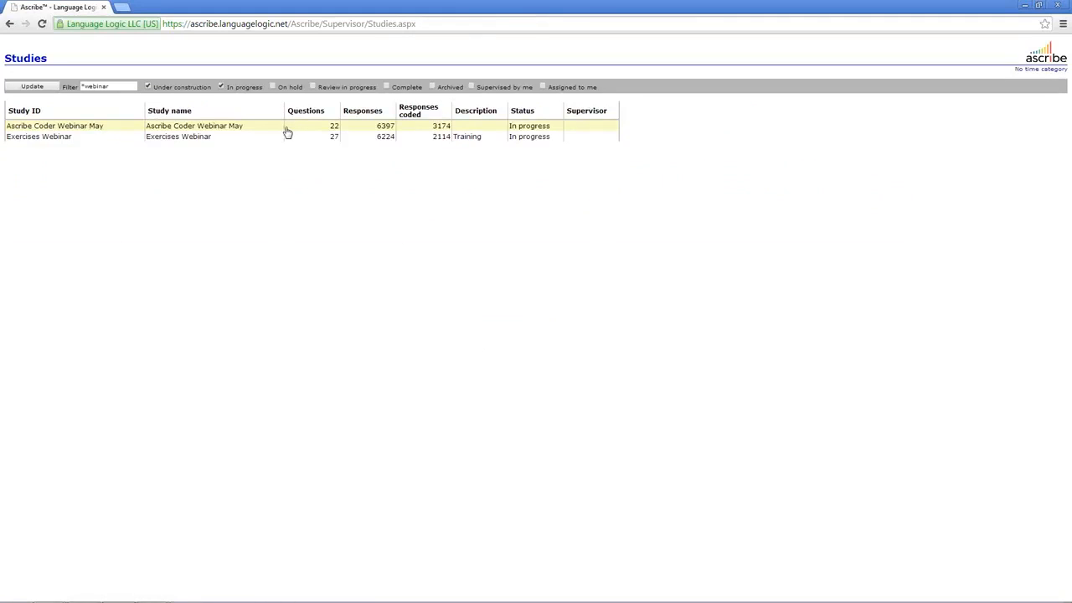
pyautogui.rightClick(287, 130)
pyautogui.click(300, 136)
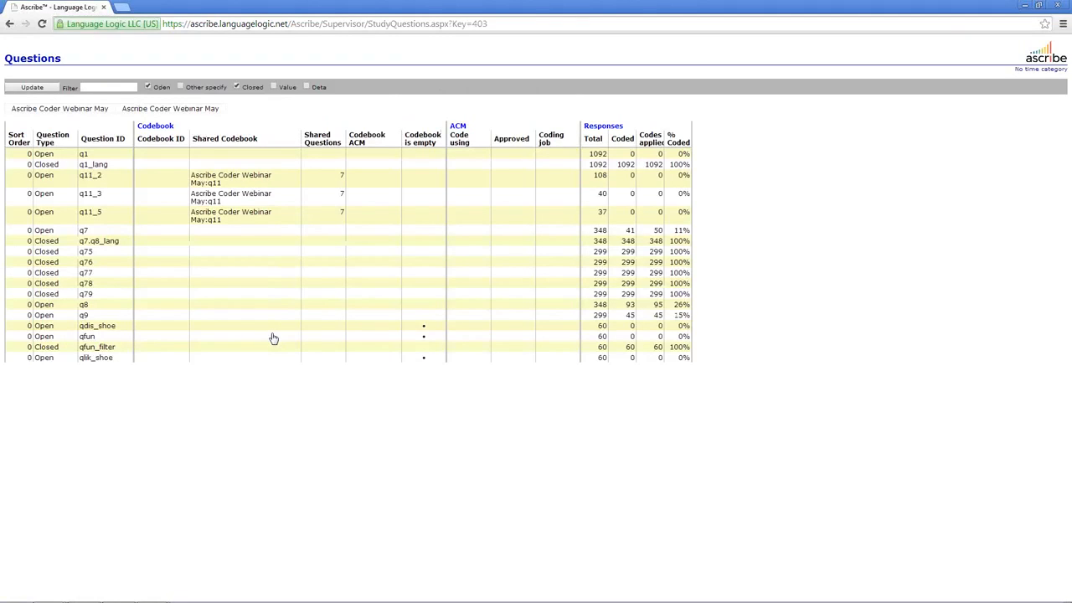
# Start a quick sample for question q7.q8_lang that randomly selects 10 percent of the responses, coded ones only.
pyautogui.rightClick(247, 244)
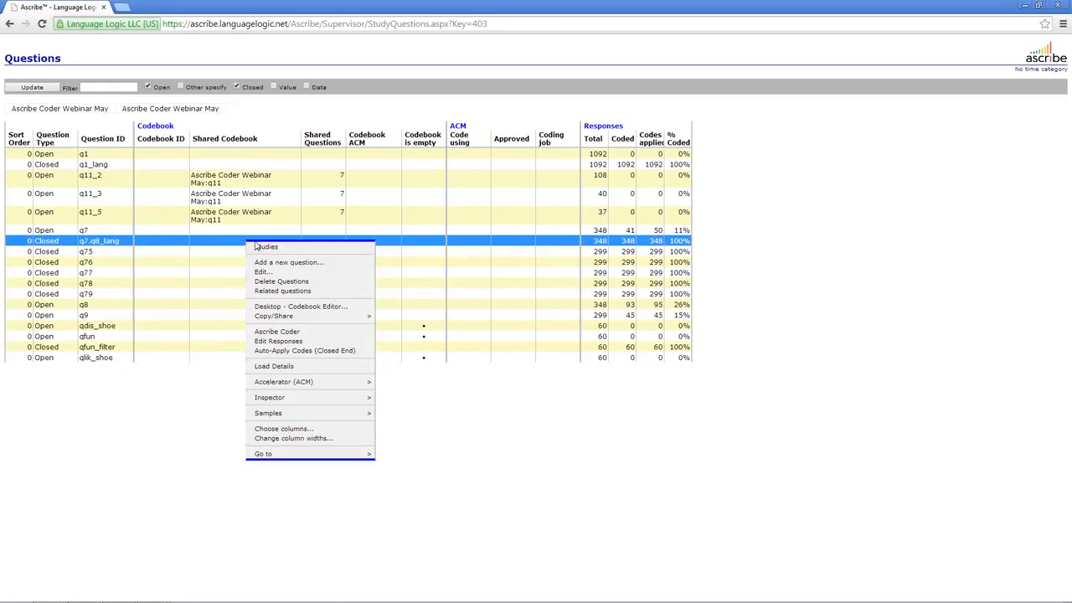
pyautogui.moveTo(306, 419)
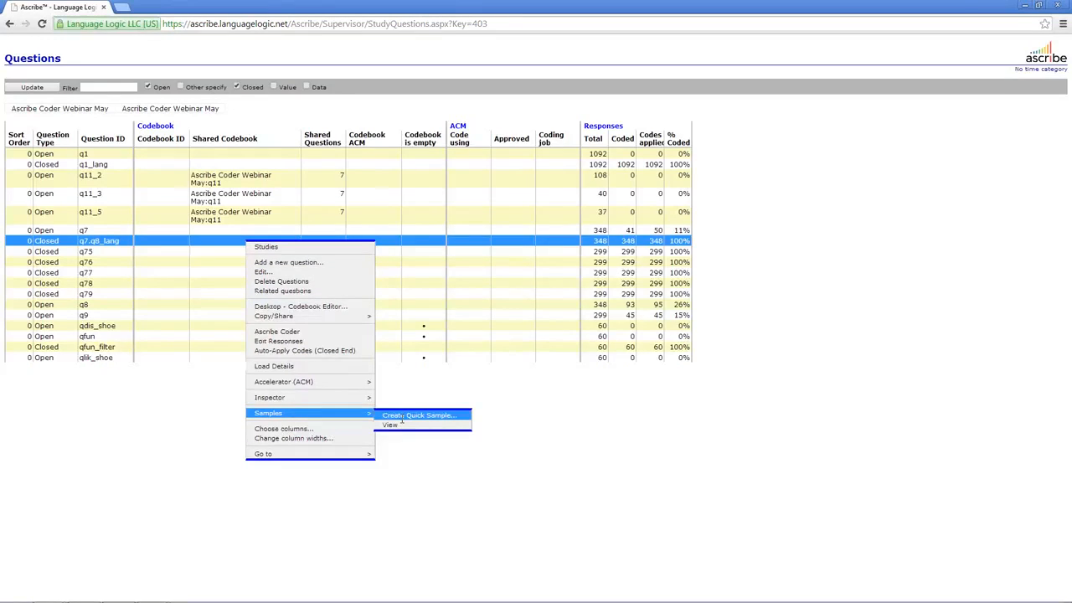
pyautogui.click(414, 415)
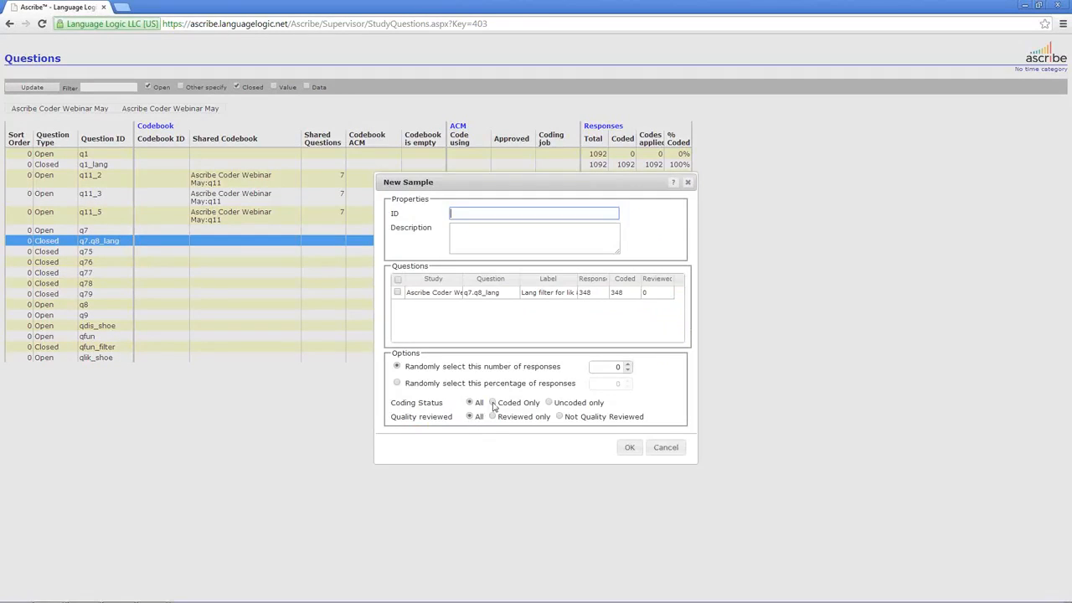
pyautogui.click(493, 402)
pyautogui.click(397, 383)
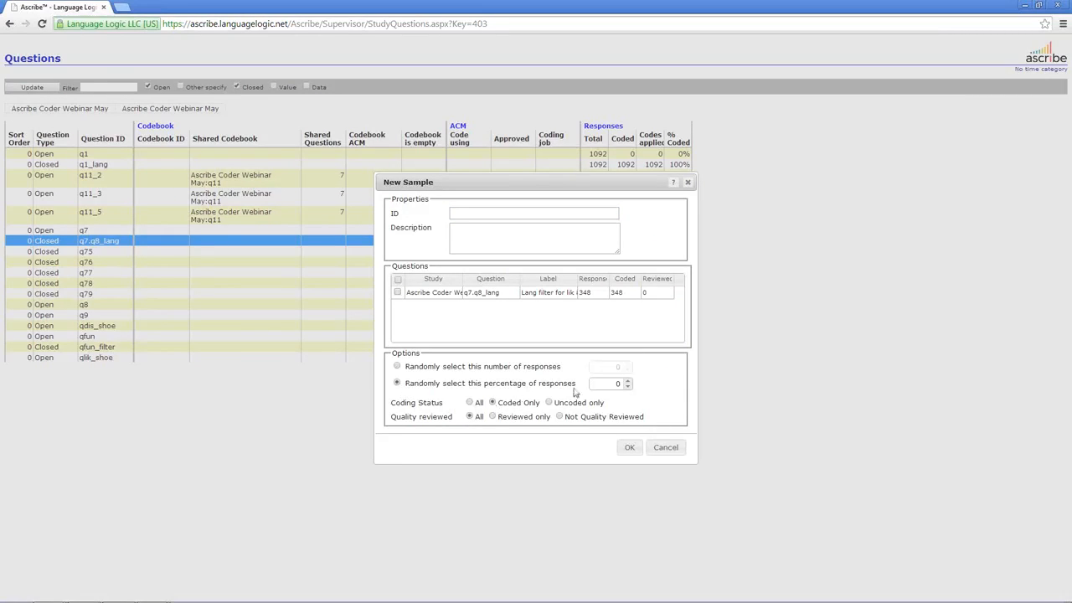
pyautogui.click(628, 384)
pyautogui.click(628, 382)
pyautogui.write('0')
# Give the sample the ID "q7-q8 qc", include the q7.q8_lang question and create the sample.
pyautogui.click(509, 211)
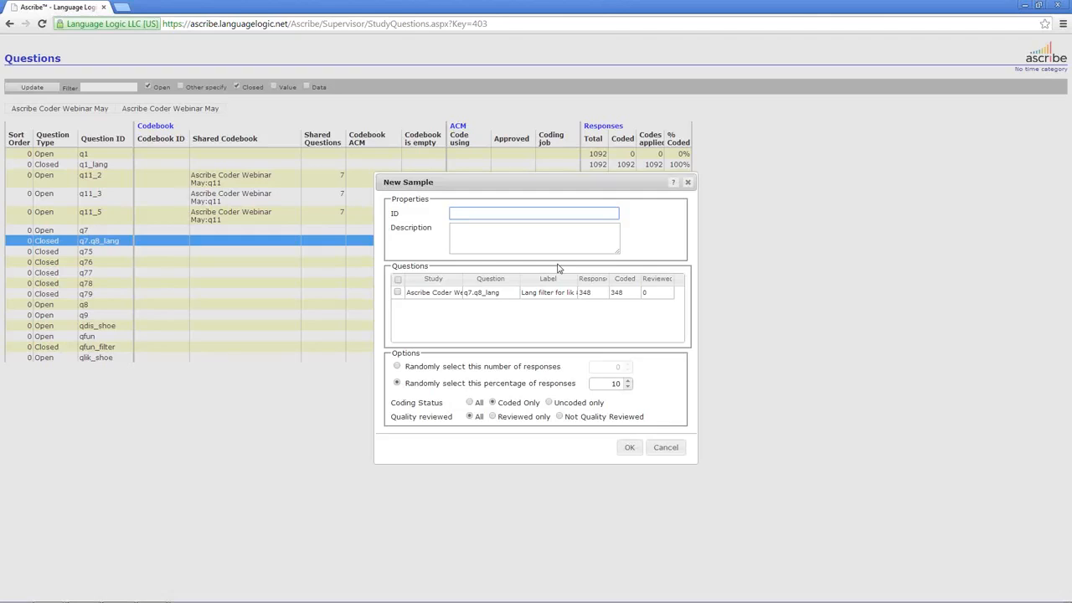
pyautogui.write('q7-q8 qc')
pyautogui.click(398, 293)
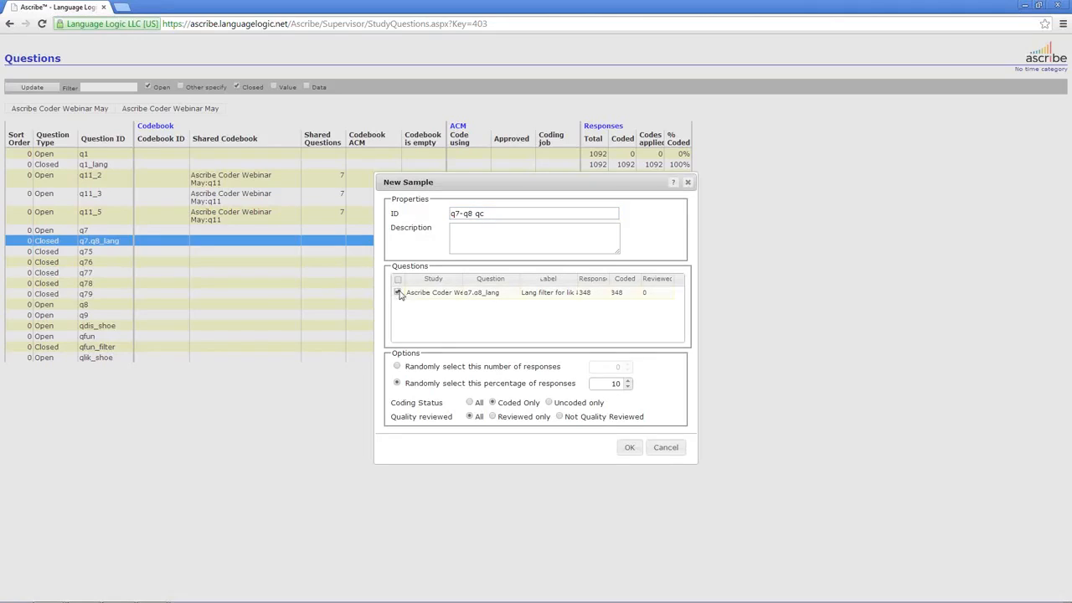
pyautogui.click(628, 450)
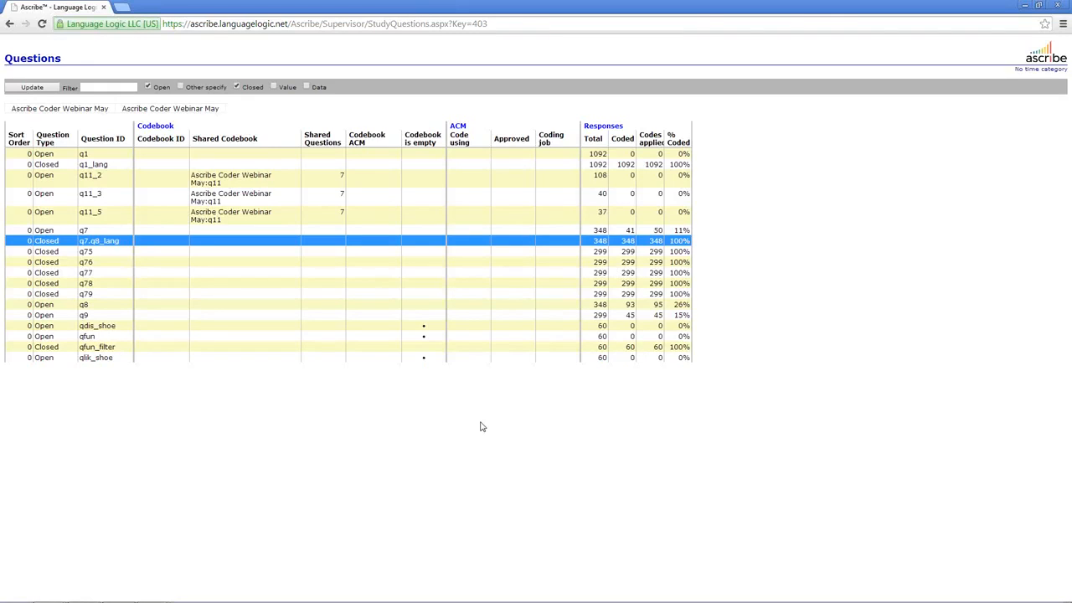
# Open the supervisor's samples list and check the actions available for the Paper Cups Sample Static Hair sample.
pyautogui.rightClick(542, 115)
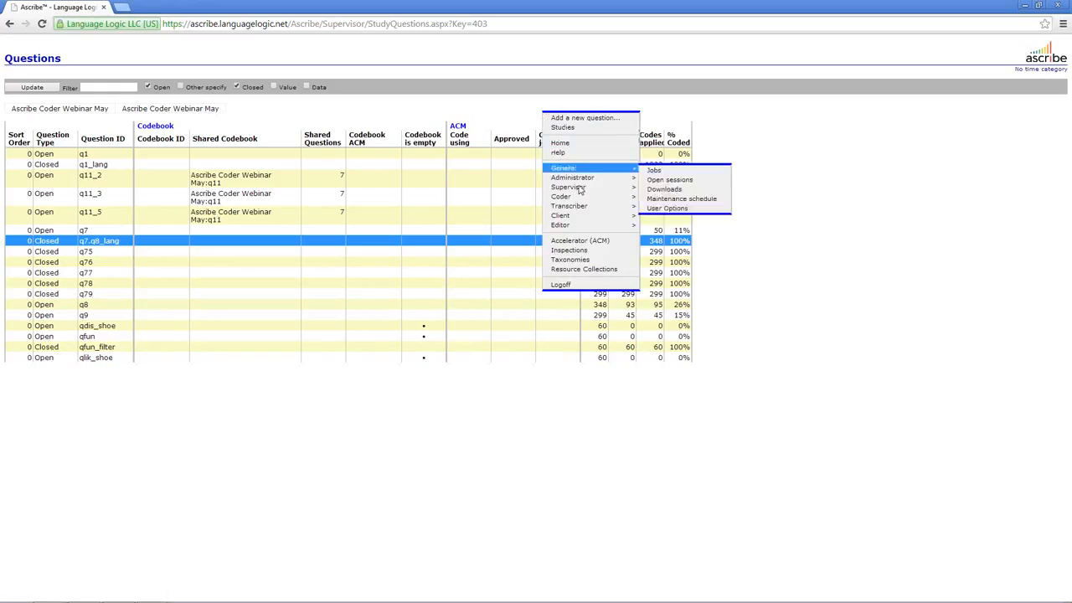
pyautogui.moveTo(593, 192)
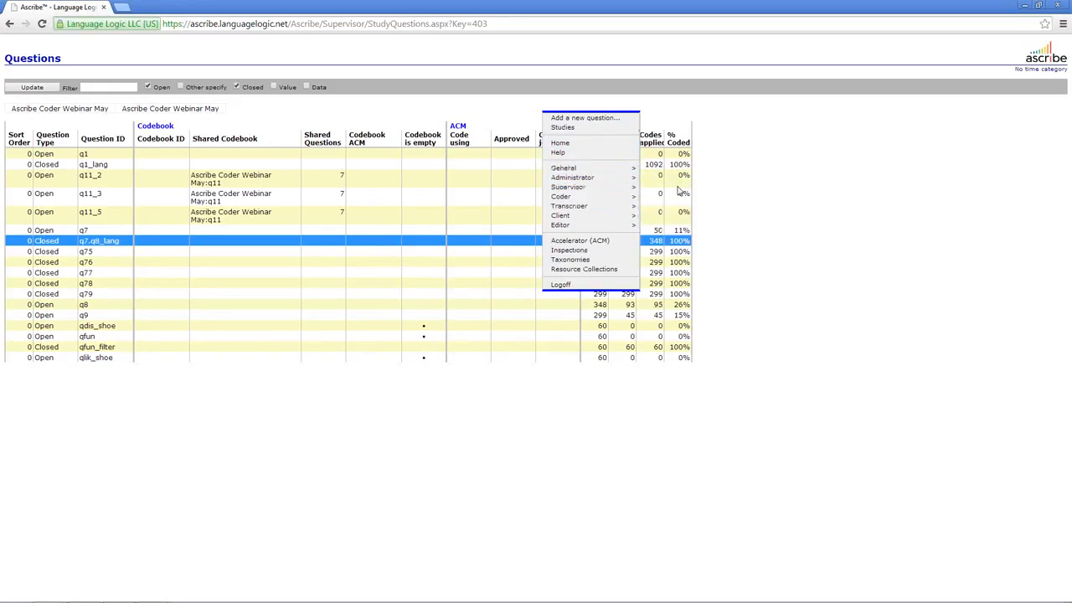
pyautogui.click(659, 208)
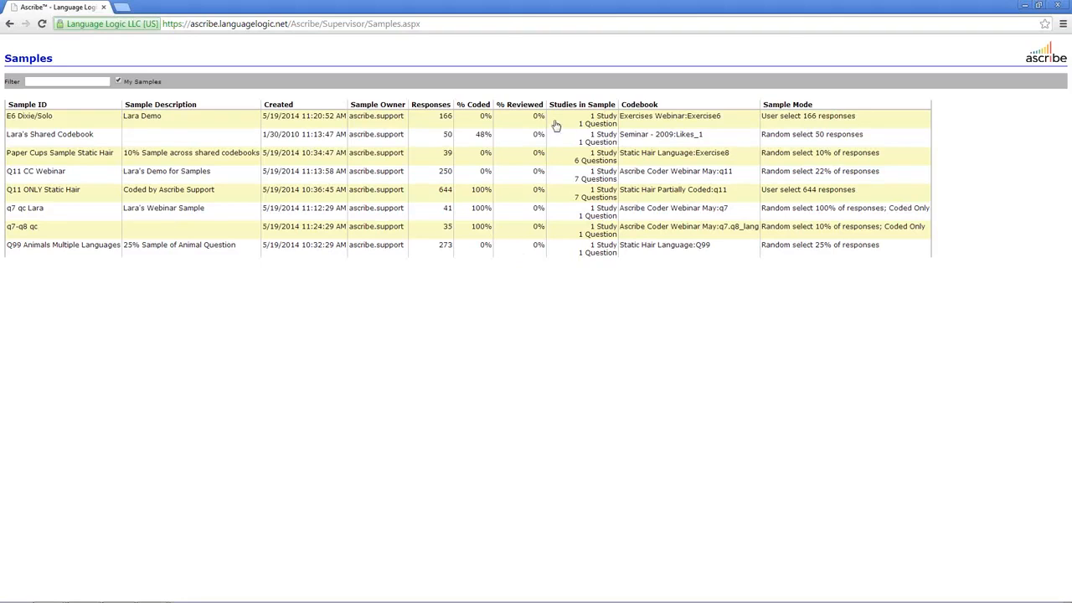
pyautogui.rightClick(571, 160)
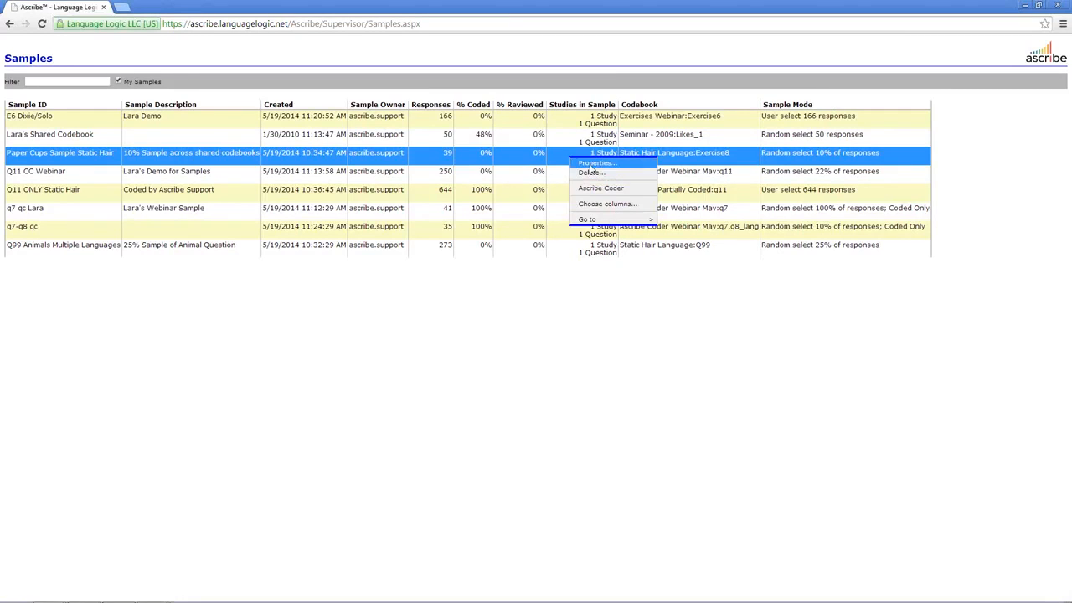
pyautogui.click(441, 335)
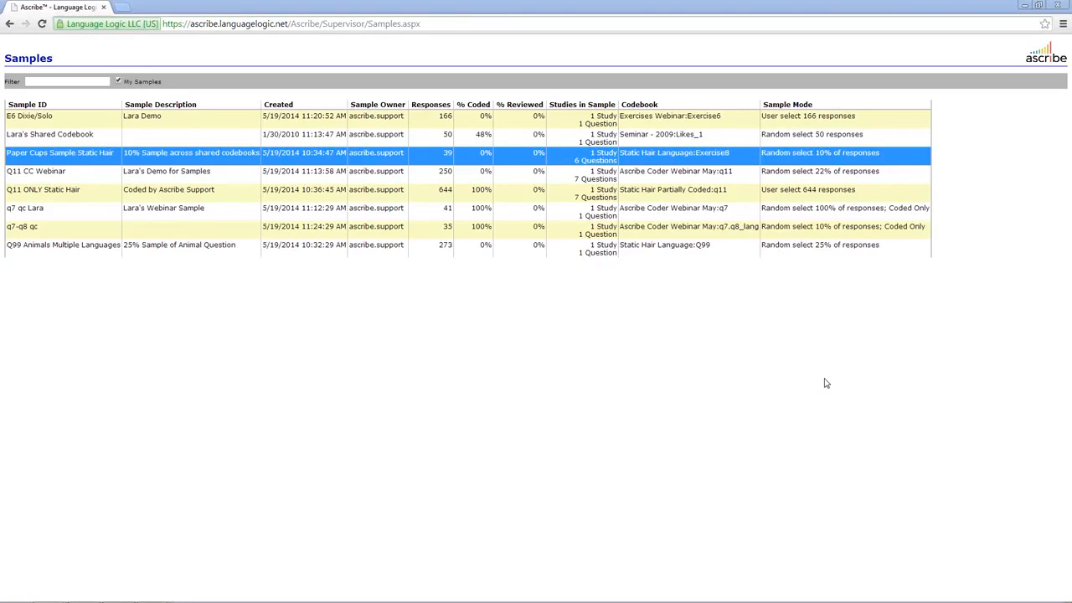
# Return to the supervisor's studies list and open the questions of the Ascribe Coder Webinar May study.
pyautogui.rightClick(503, 93)
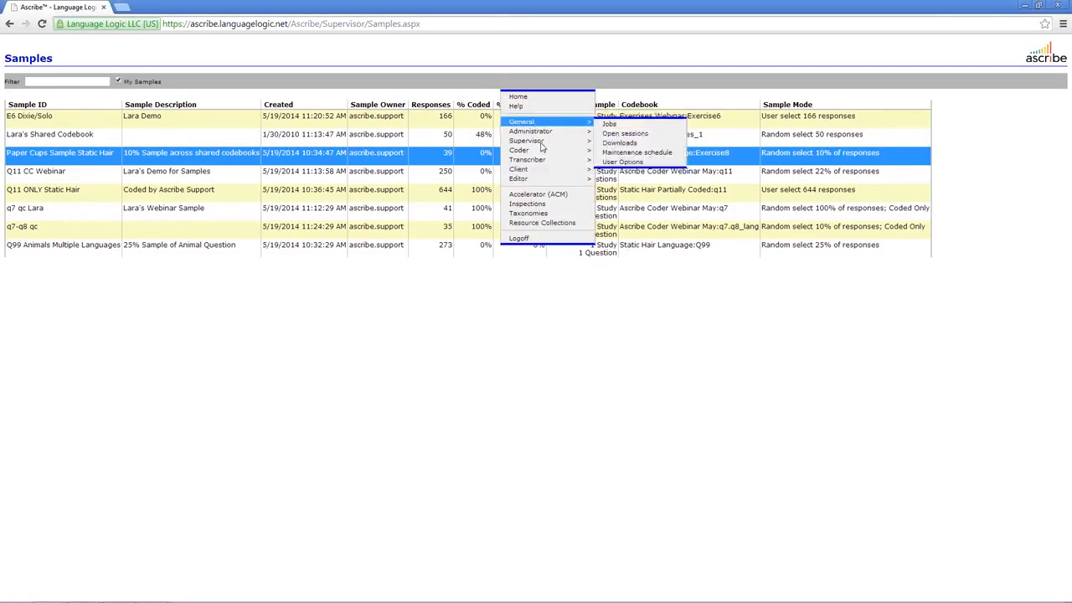
pyautogui.moveTo(544, 141)
pyautogui.click(621, 155)
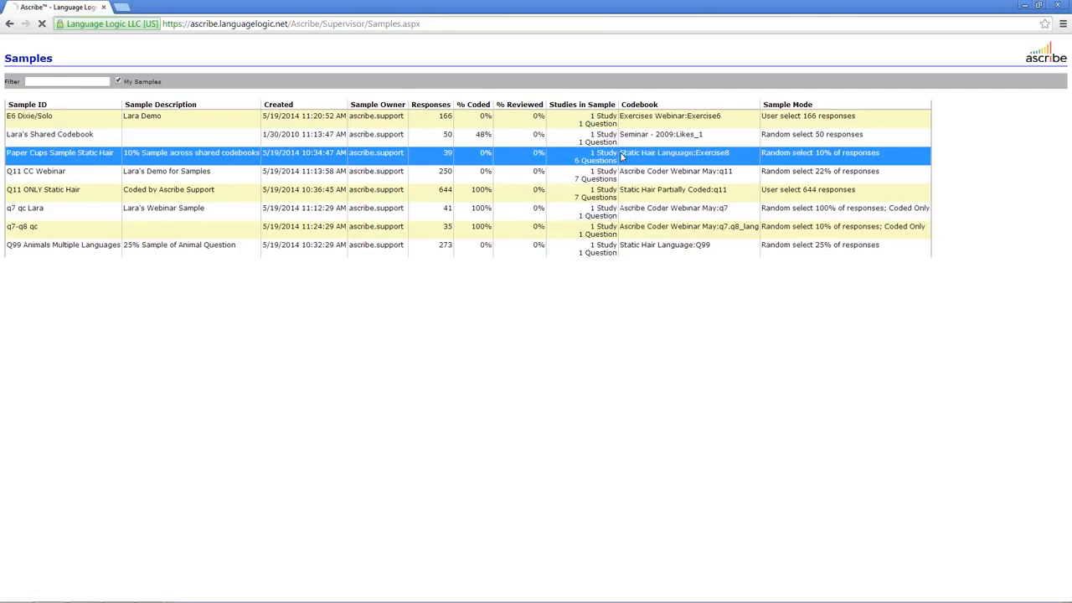
pyautogui.rightClick(292, 130)
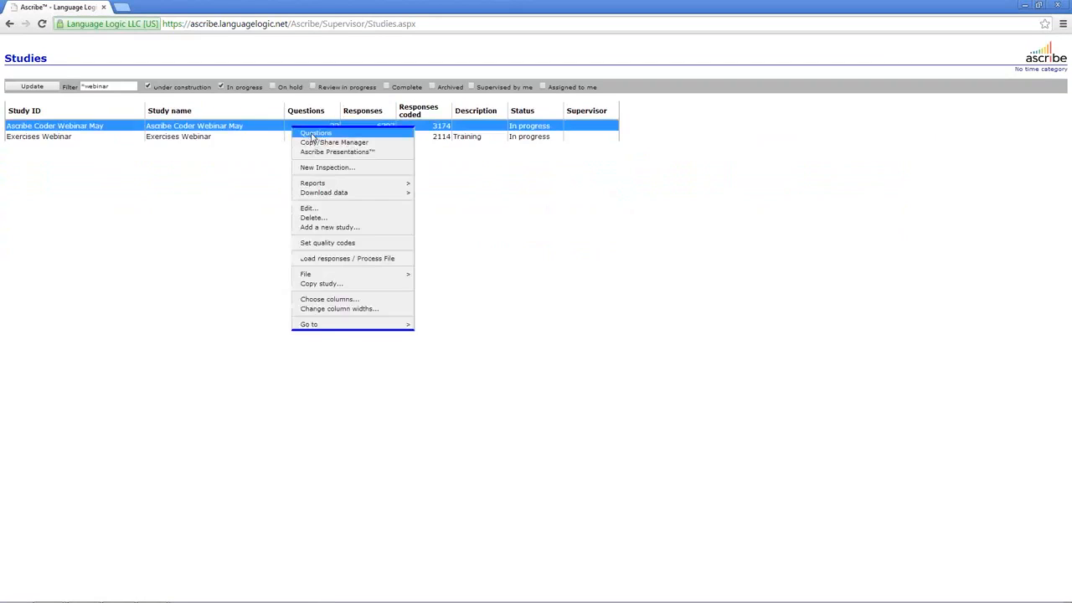
pyautogui.click(313, 138)
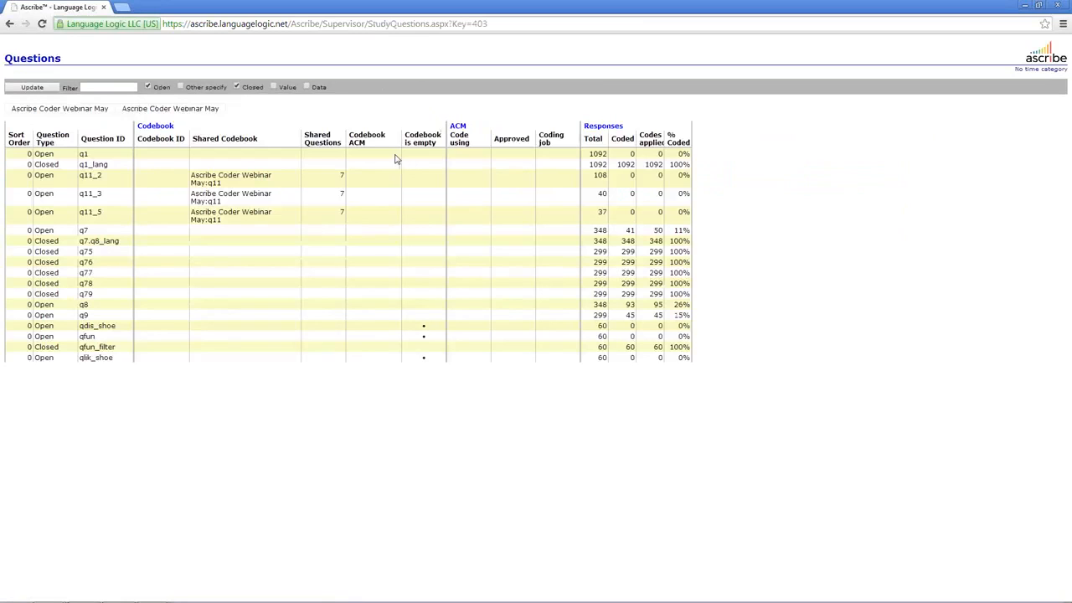
# Look through the columns that can be shown in the question list and leave the selection without changes.
pyautogui.rightClick(396, 159)
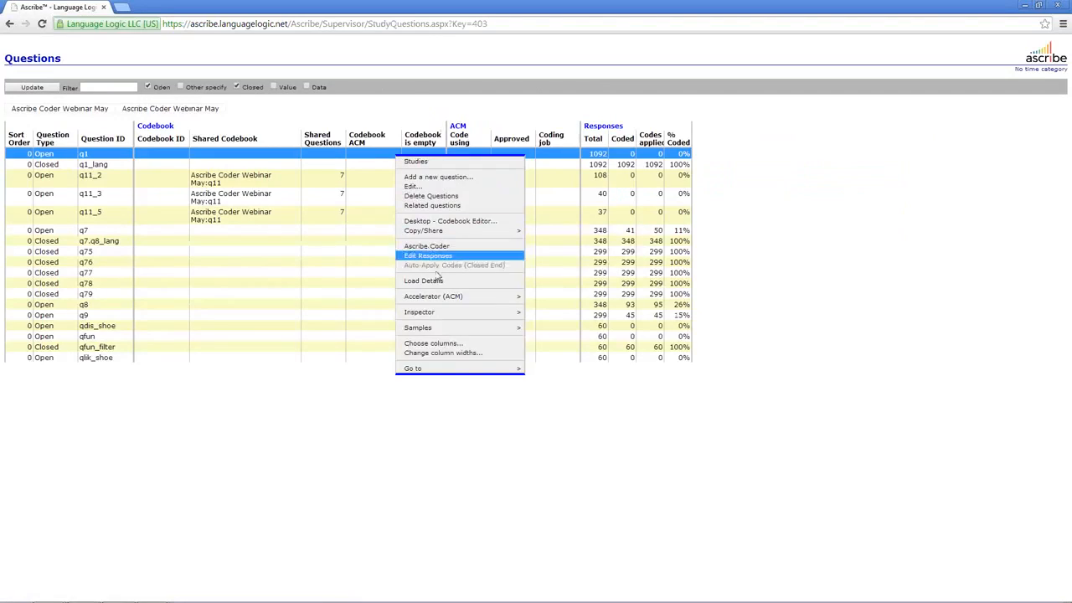
pyautogui.click(453, 347)
pyautogui.scroll(-2, 461, 366)
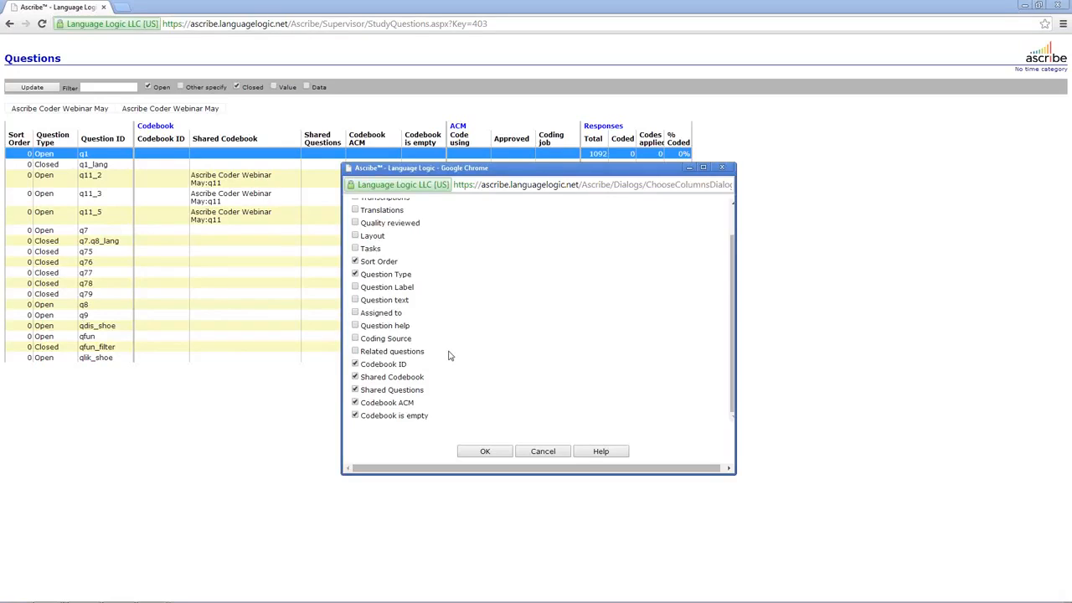
pyautogui.scroll(1, 448, 355)
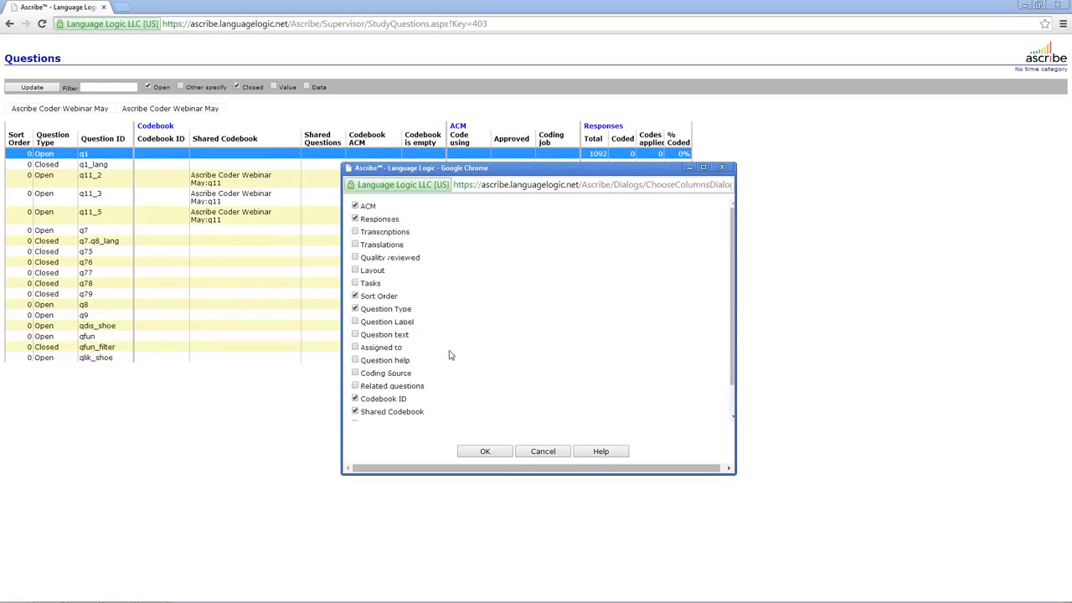
pyautogui.click(539, 454)
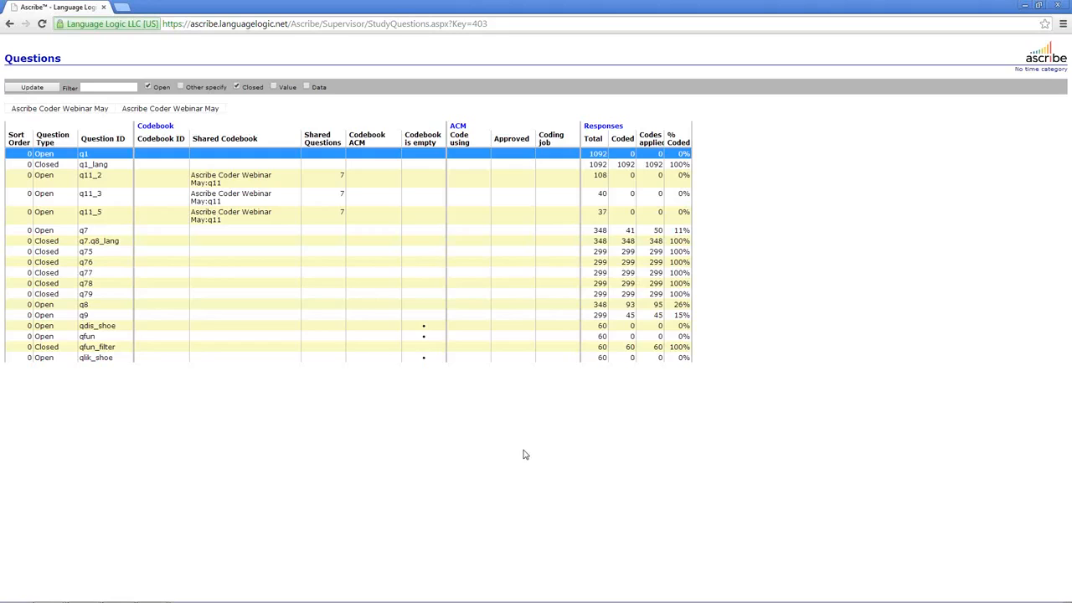
# Leave the question list and go to the Ascribe home page.
pyautogui.rightClick(529, 106)
pyautogui.rightClick(406, 112)
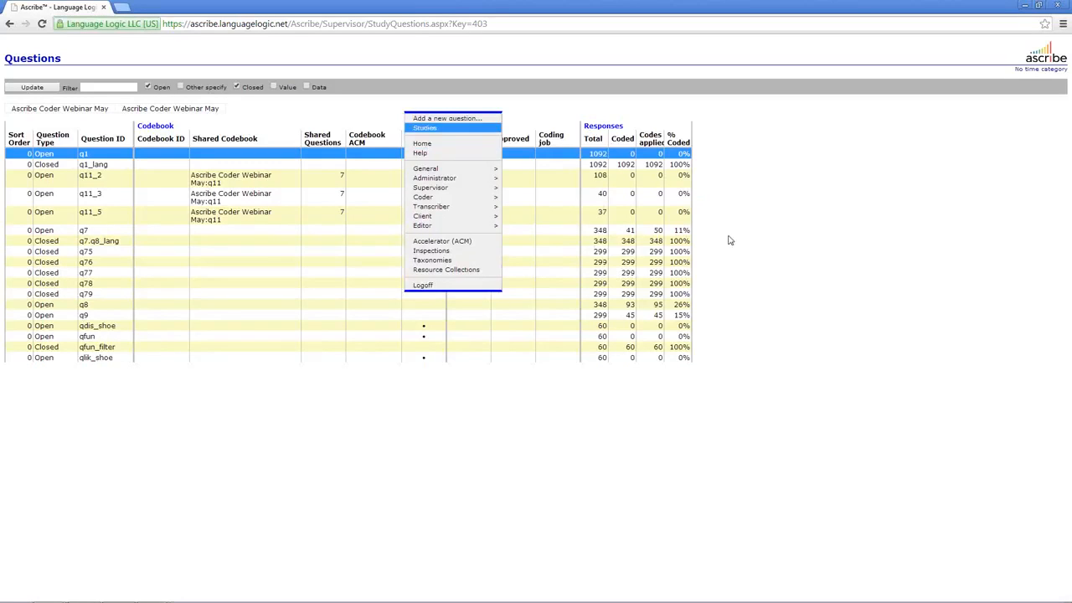
pyautogui.click(441, 147)
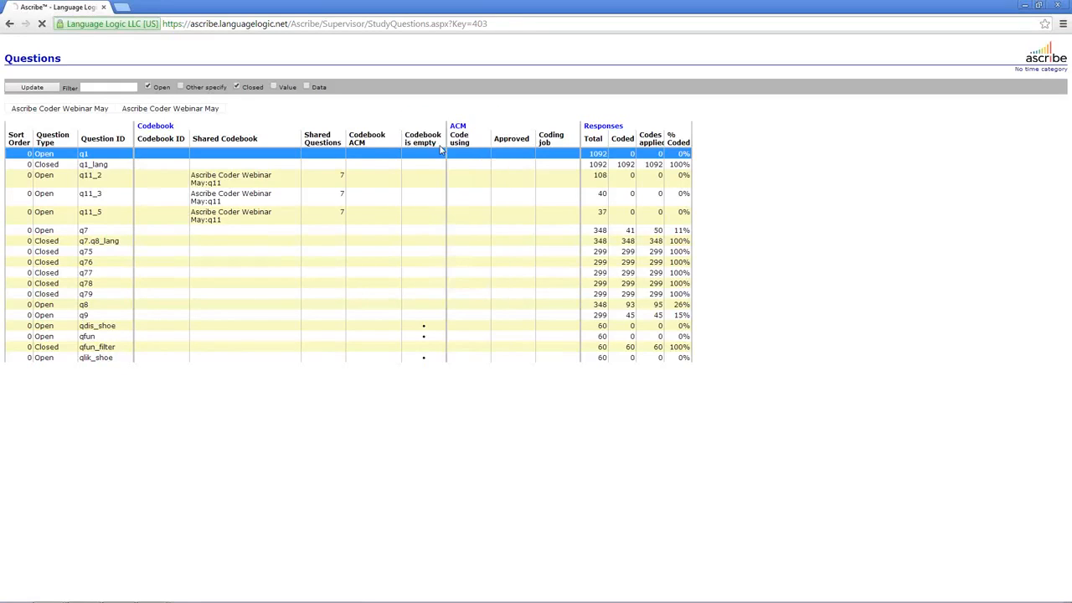